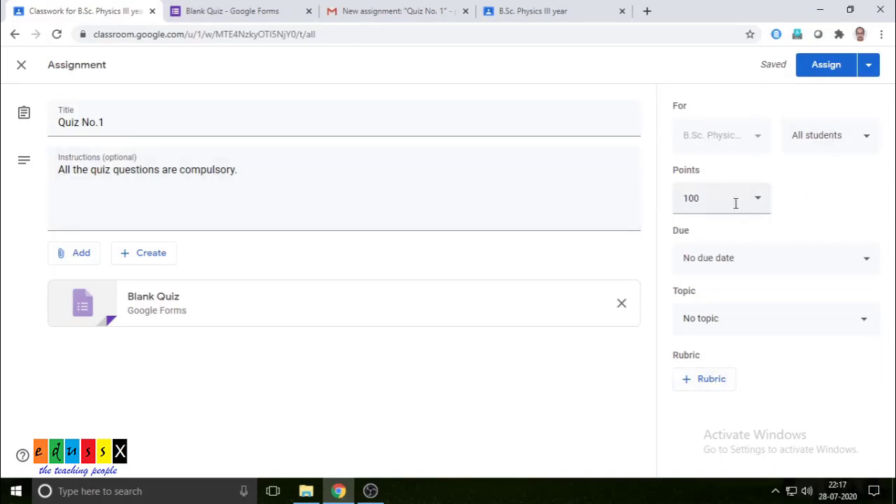
Set Quiz No.1 to 10 points, due Fri, Jul 31, 11:59 PM, under topic Introduction to Nucleus
click(709, 199)
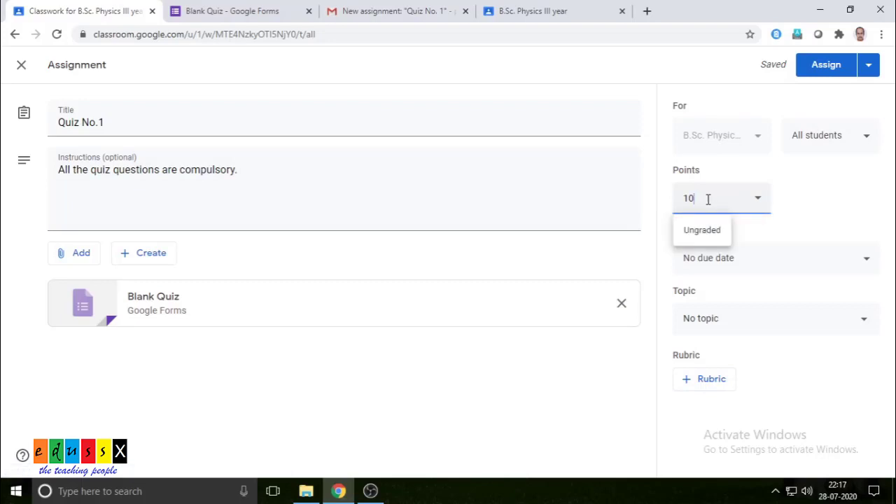
click(764, 270)
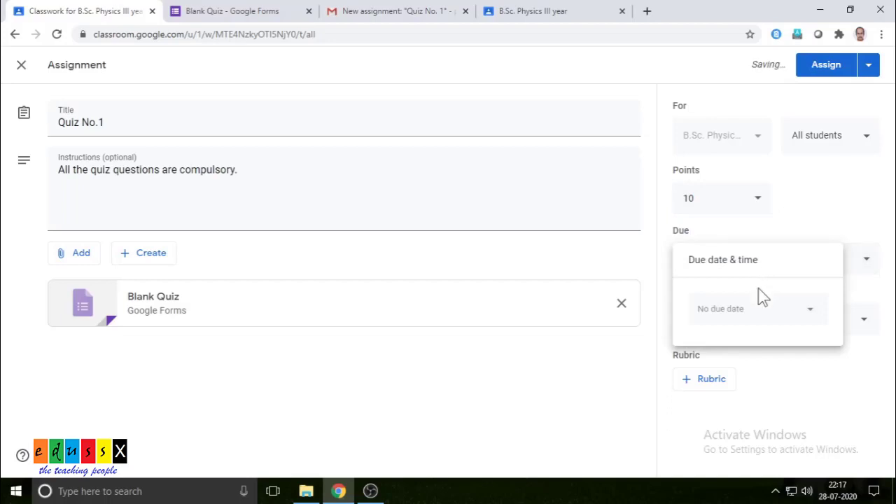
click(757, 317)
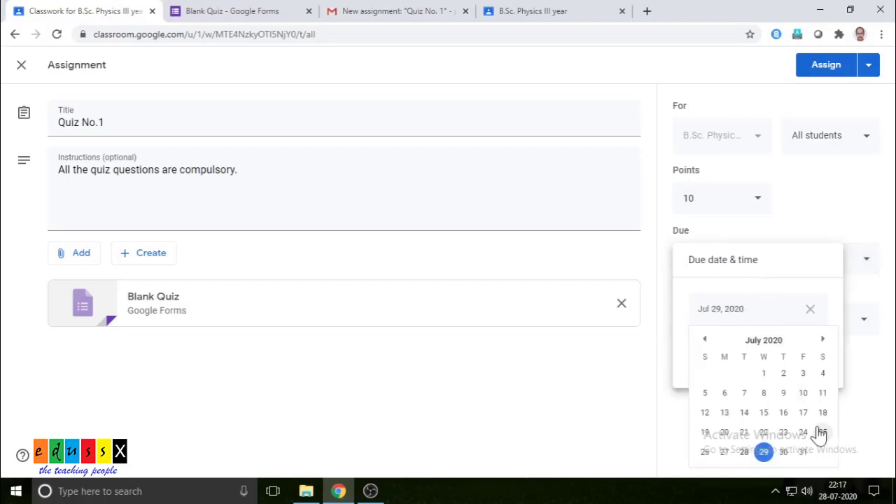
click(803, 452)
click(723, 349)
click(581, 374)
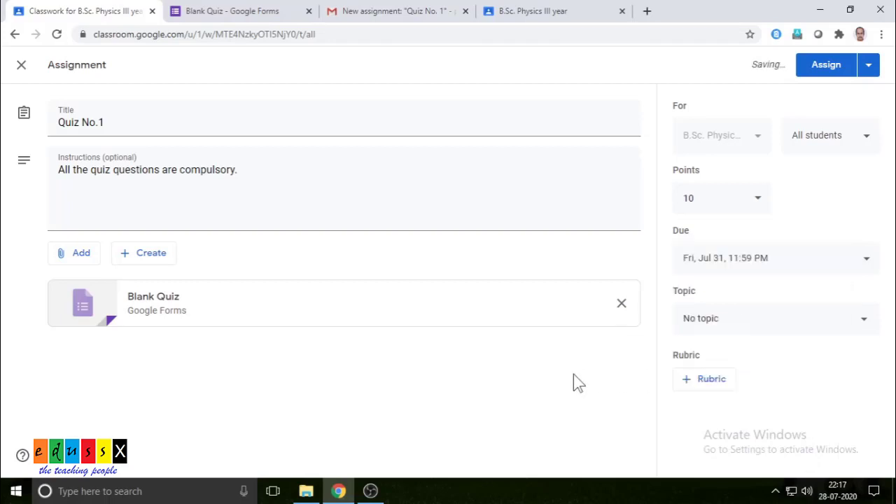
click(864, 324)
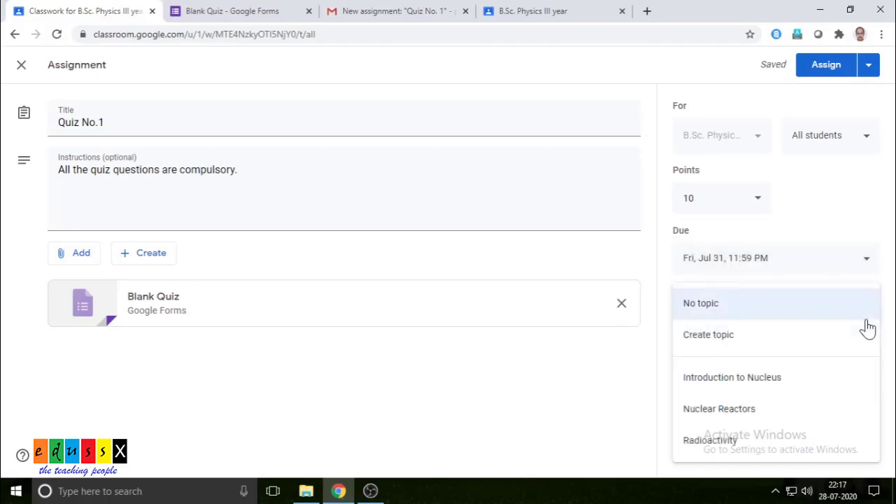
click(742, 384)
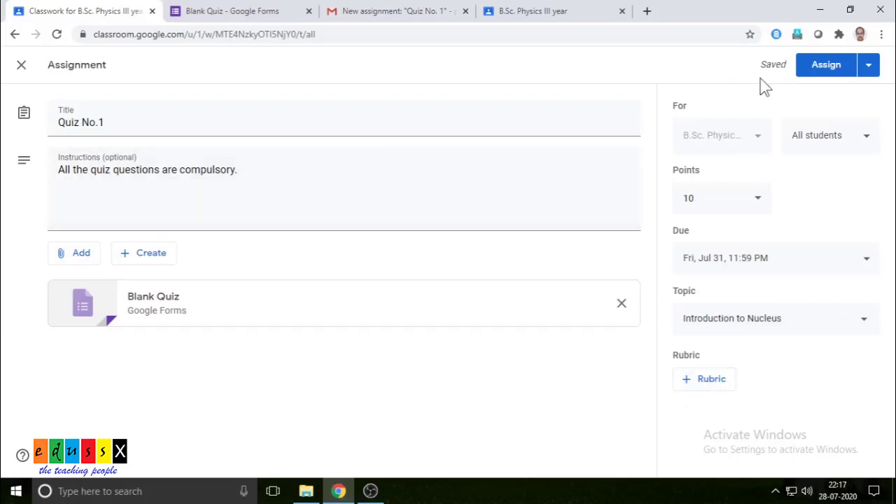
click(868, 70)
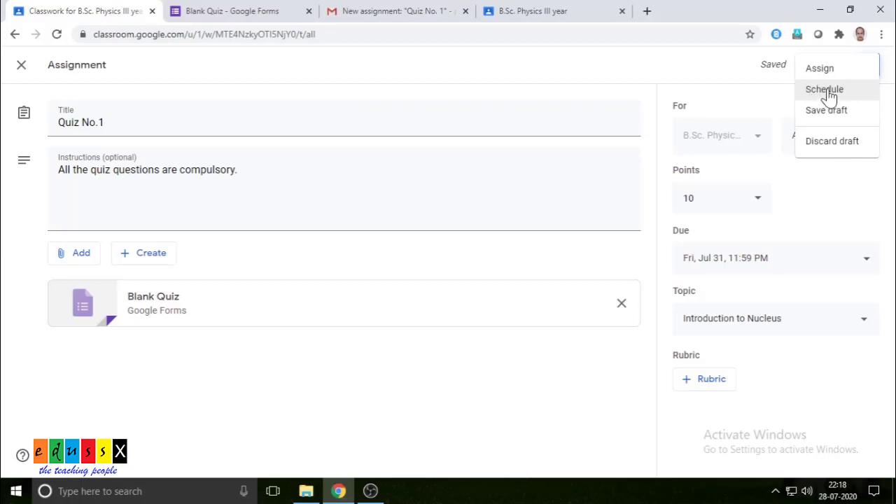
click(829, 91)
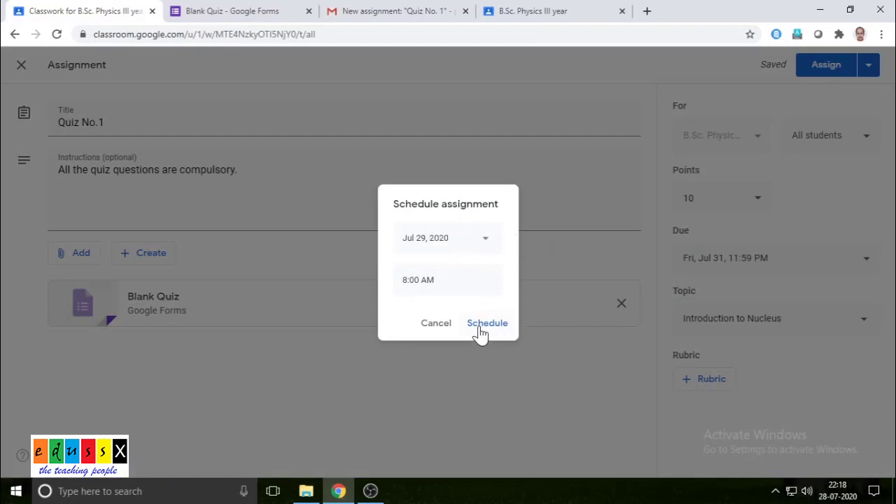
click(436, 324)
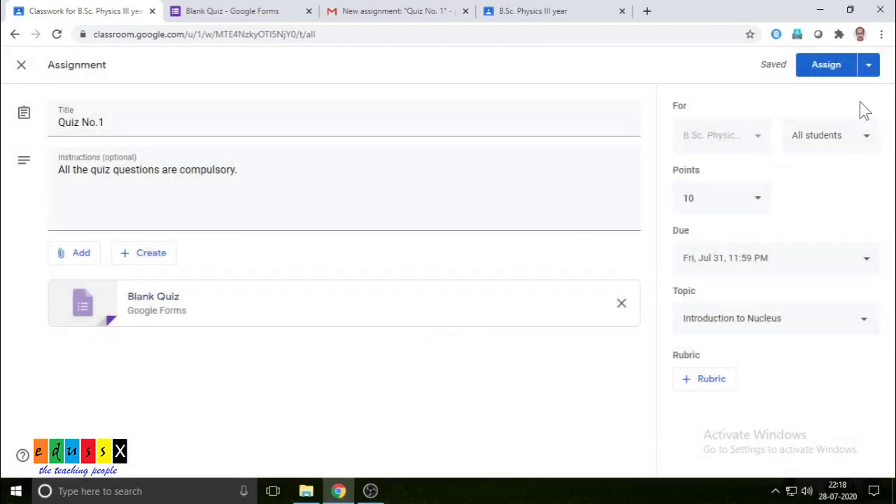
click(866, 69)
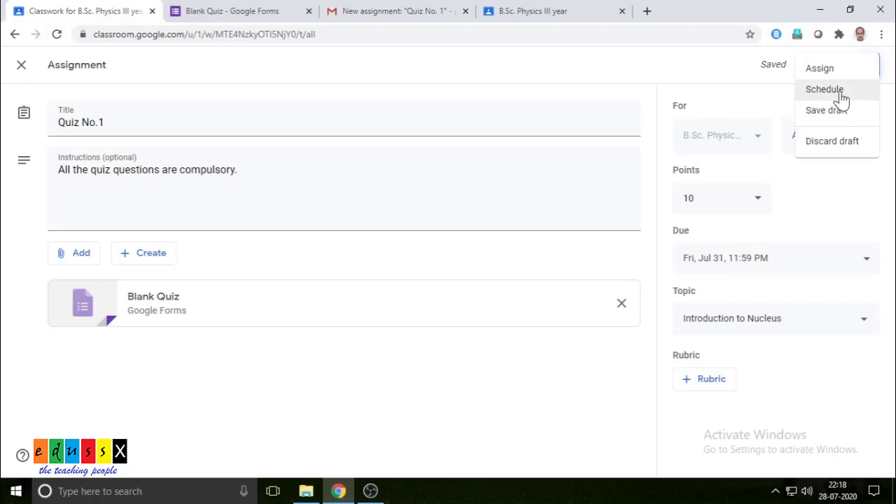
click(706, 64)
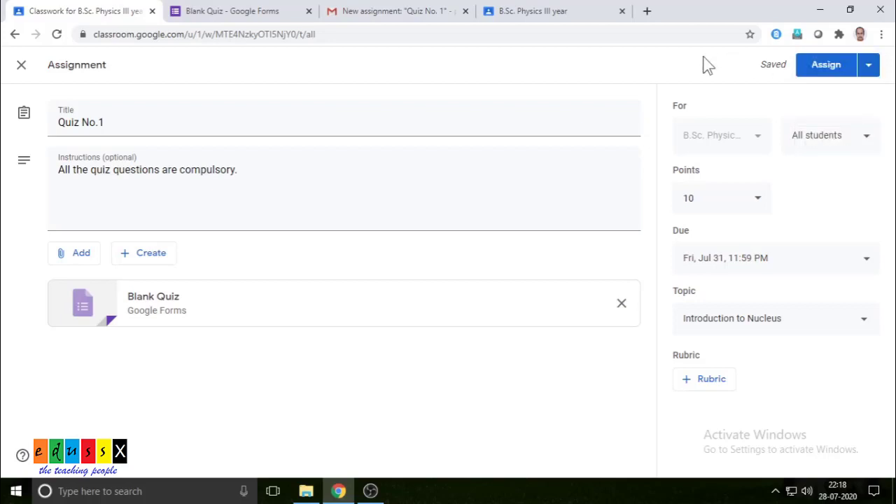
Assign Quiz No.1 and view its new post in the class stream
click(826, 66)
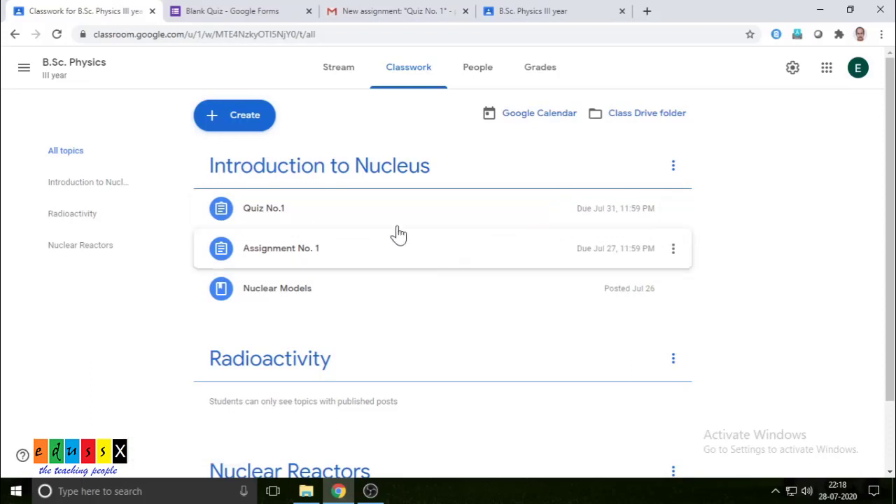
click(342, 74)
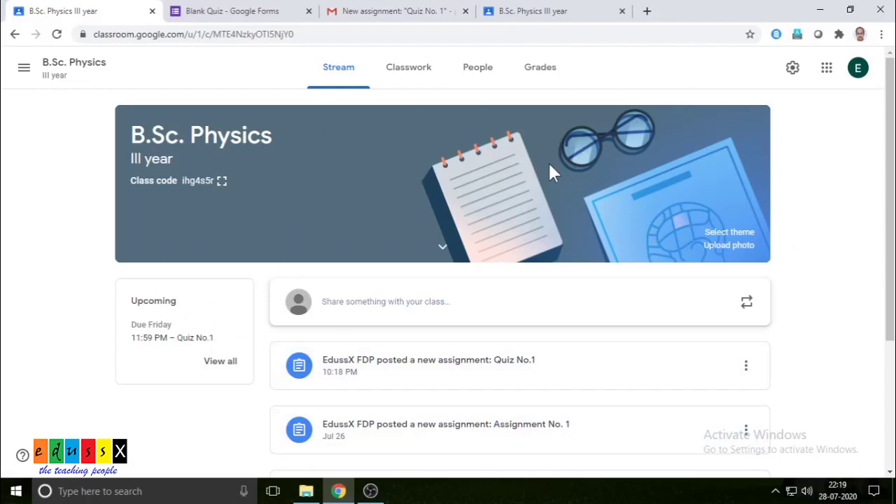
In the student's tab, reload the class page and open the Quiz No.1 assignment post
click(555, 16)
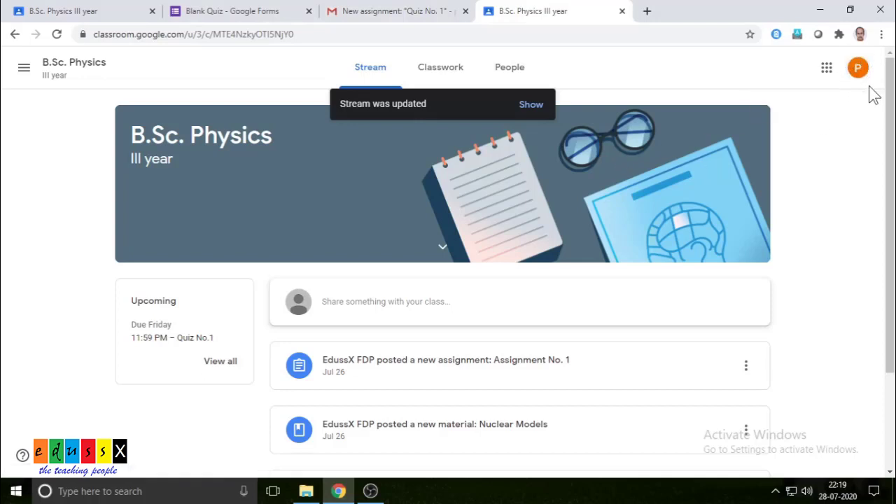
click(57, 34)
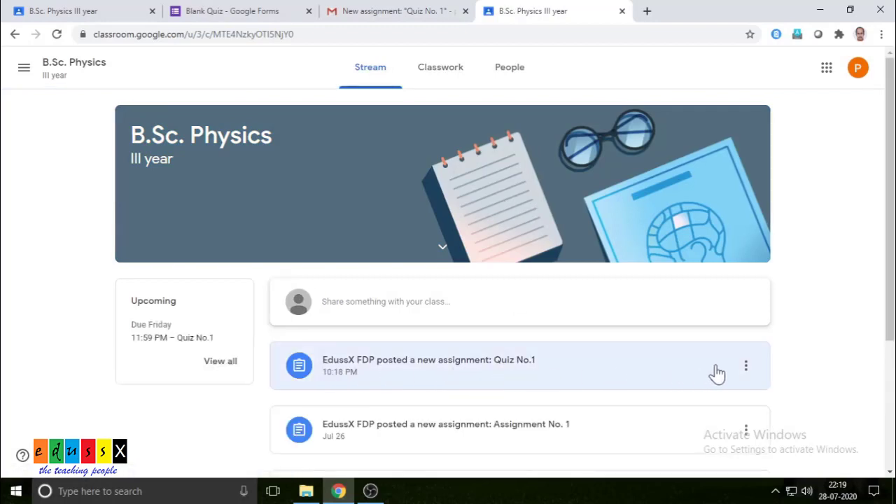
click(431, 369)
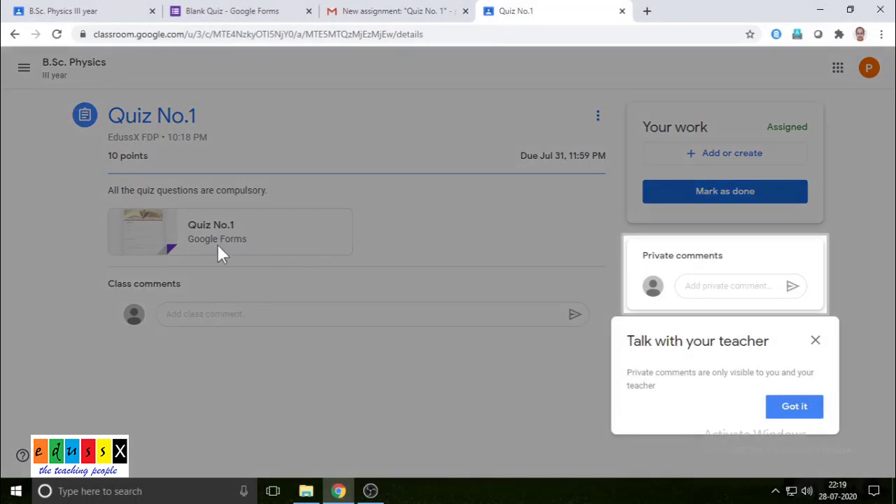
click(510, 255)
Open the attached Quiz No.1 form and enter the student's e-mail address and name
click(220, 236)
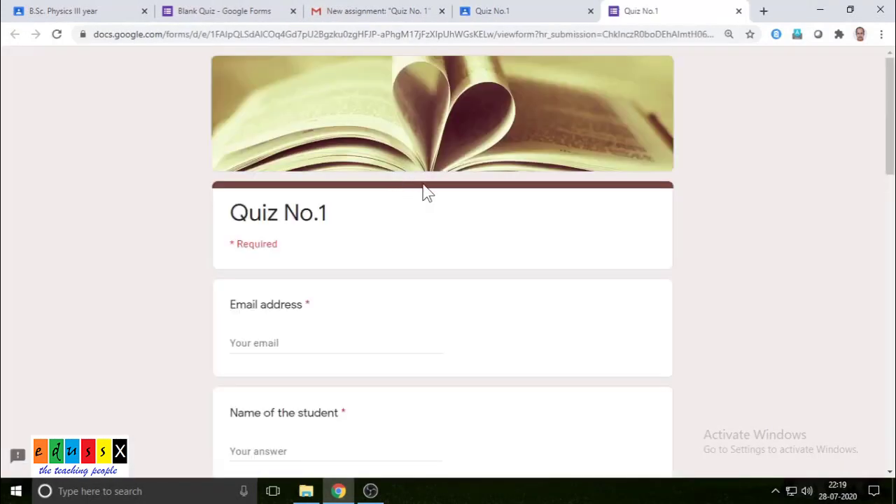
scroll(426, 194, down, 3)
click(284, 146)
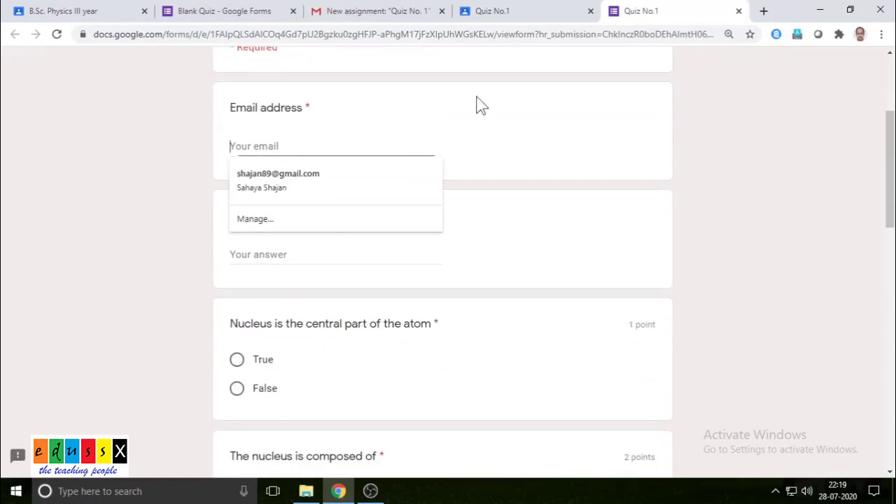
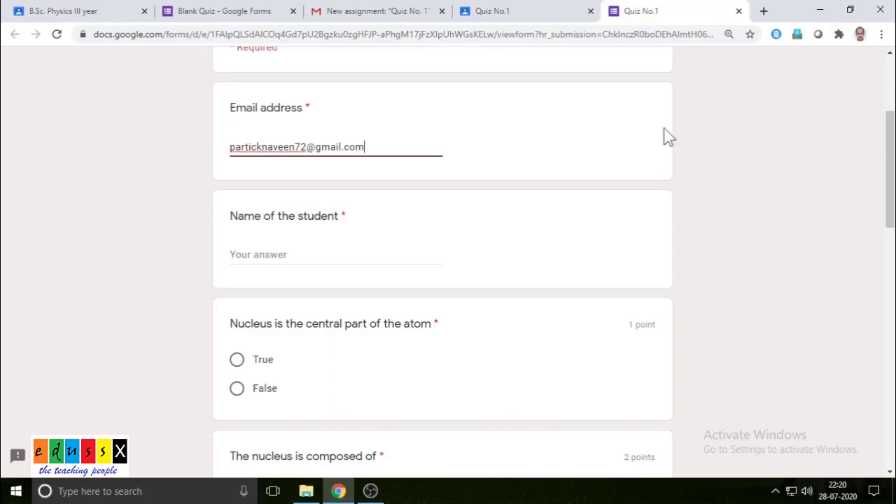
click(285, 255)
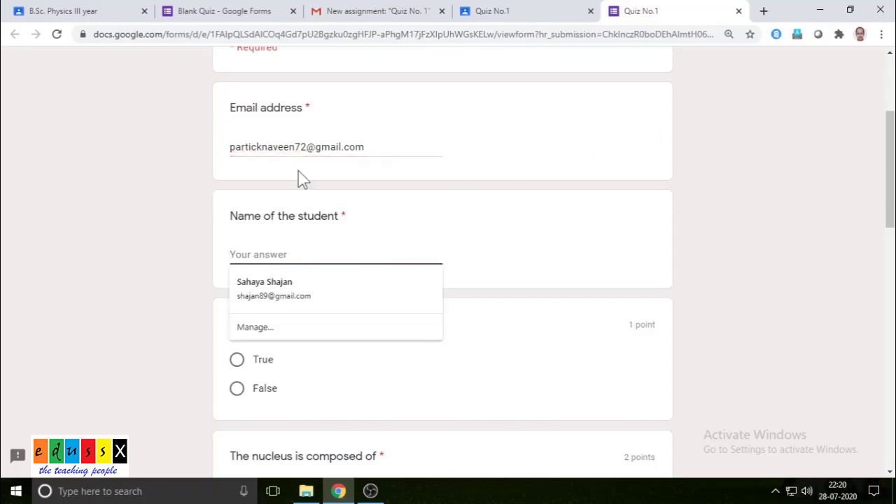
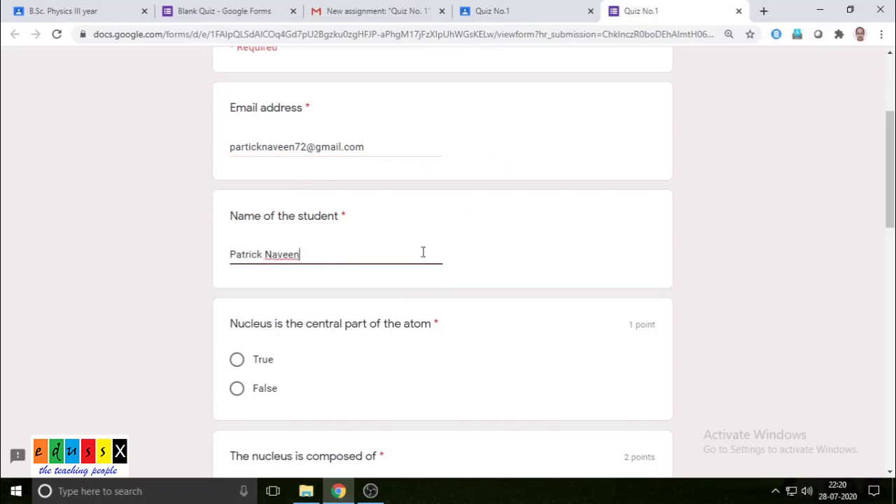
Answer True to the first question and tick electrons and neutrons as nucleus components
scroll(380, 296, down, 2)
click(237, 231)
scroll(337, 269, down, 2)
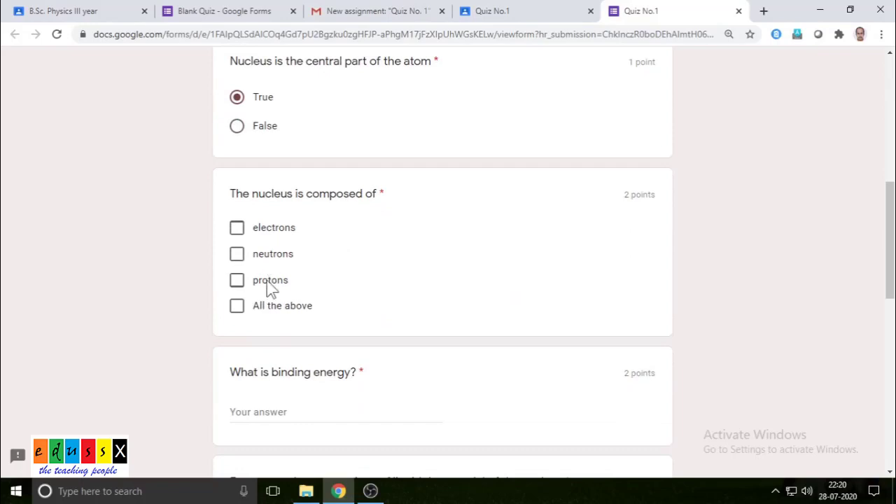
click(236, 228)
click(237, 254)
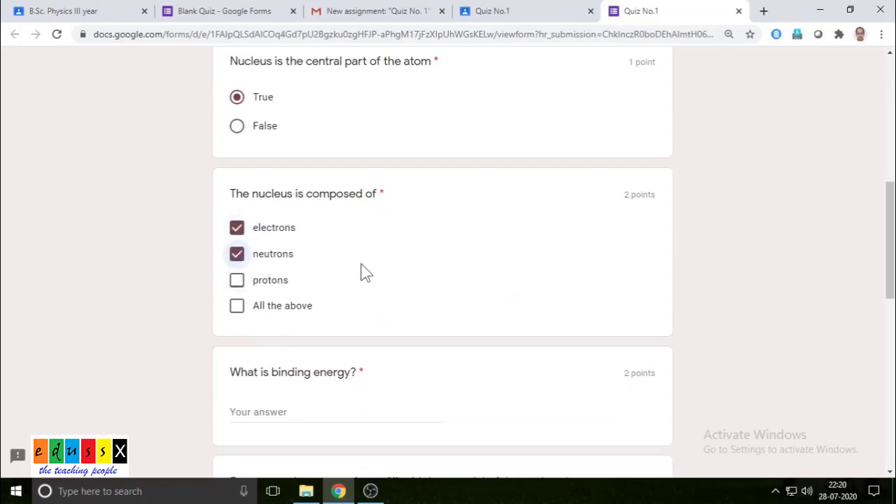
scroll(350, 274, down, 2)
Type 'bin' and 'liquid drop model assumptions' as text answers, then choose Albert Einstein
click(301, 277)
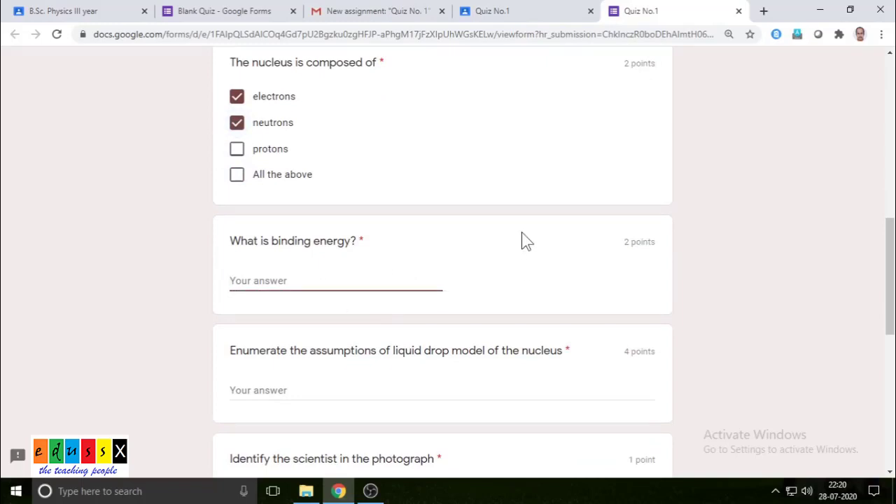
text(binding energy)
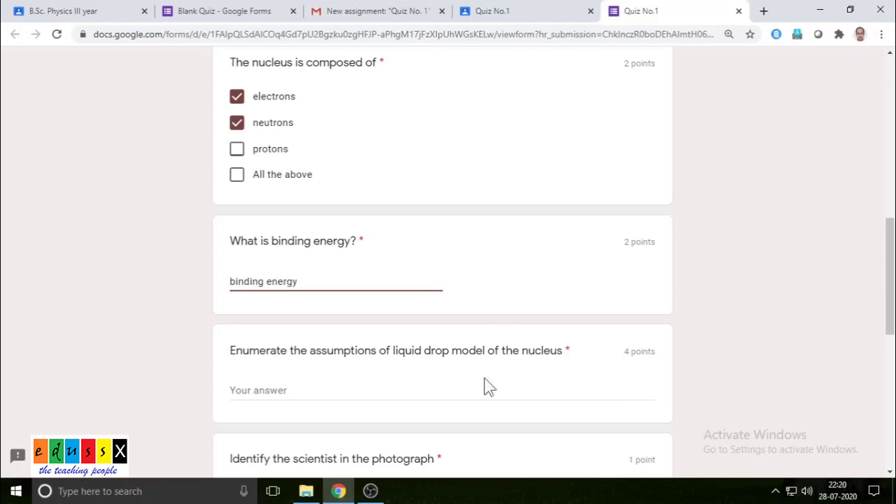
click(383, 389)
text(liquid dr)
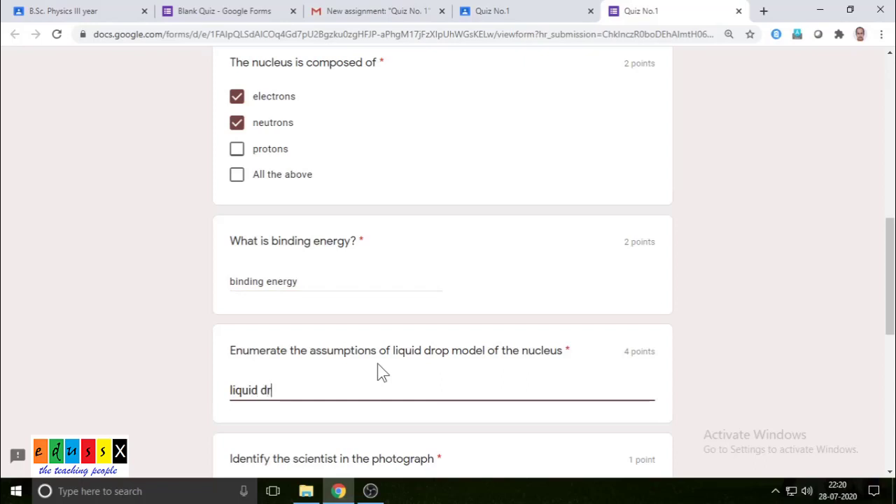
text(op model assumptions)
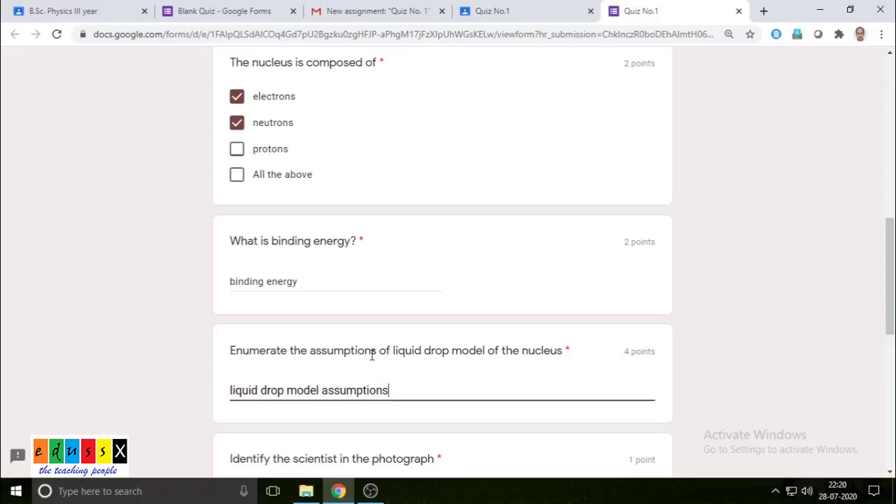
scroll(397, 364, down, 2)
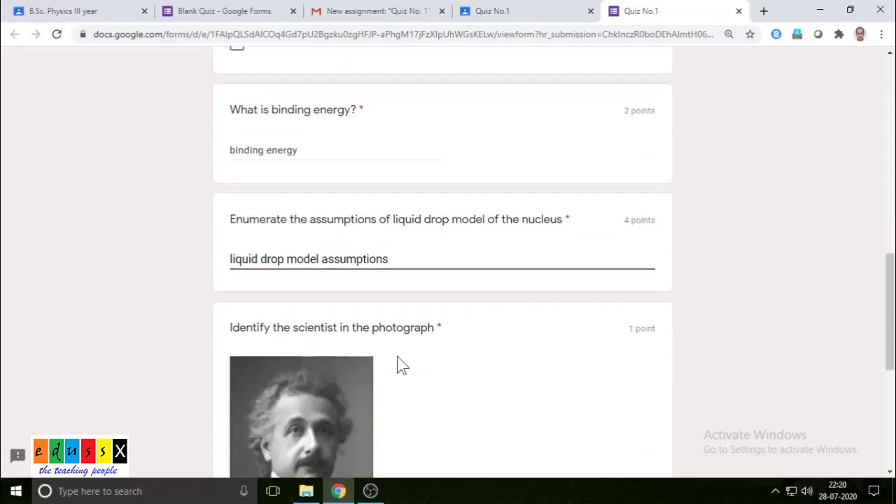
scroll(388, 316, down, 3)
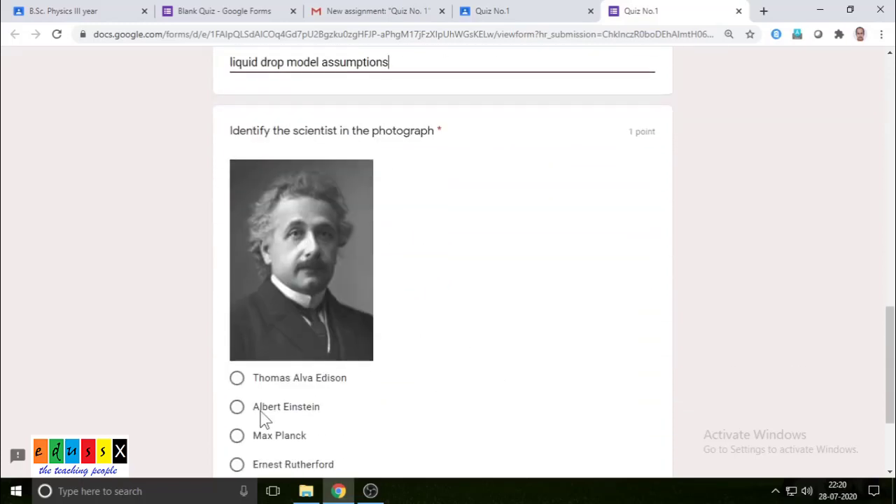
click(264, 412)
Submit the completed Quiz No.1 response
click(253, 367)
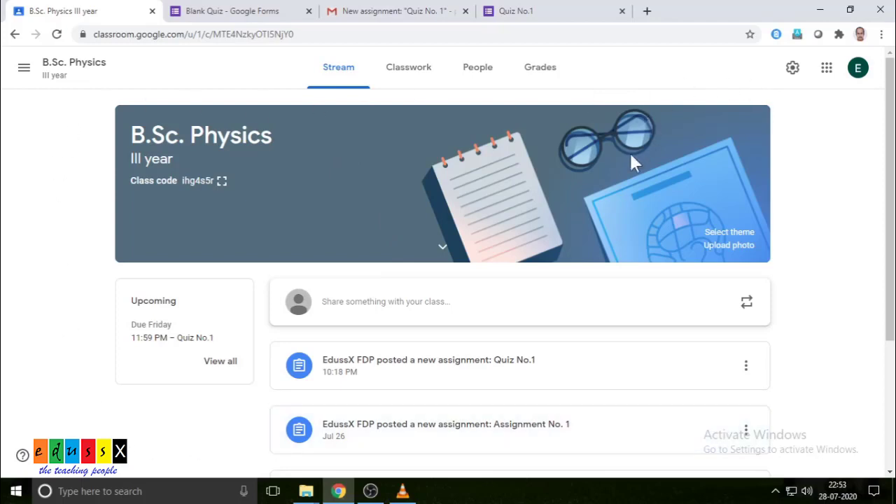
Open Quiz No.1's Student work page from its stream post
click(480, 363)
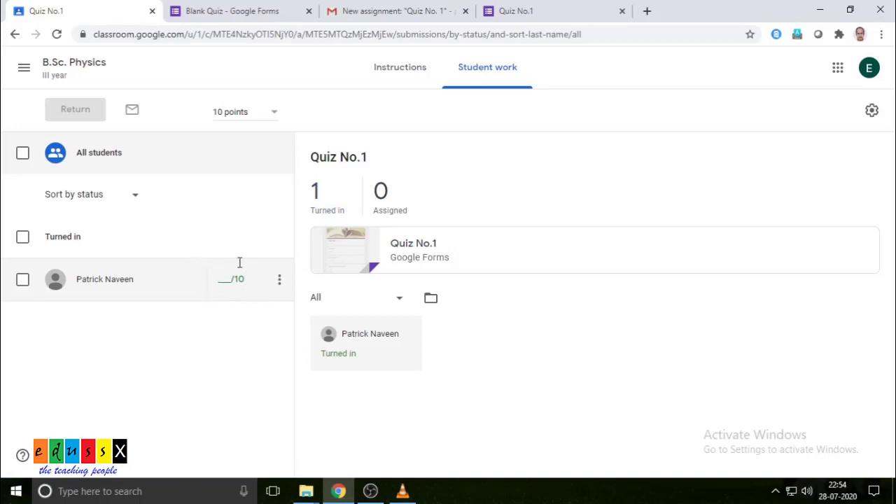
Open the student's turned-in submission, then switch to the Blank Quiz responses in Google Forms
click(225, 277)
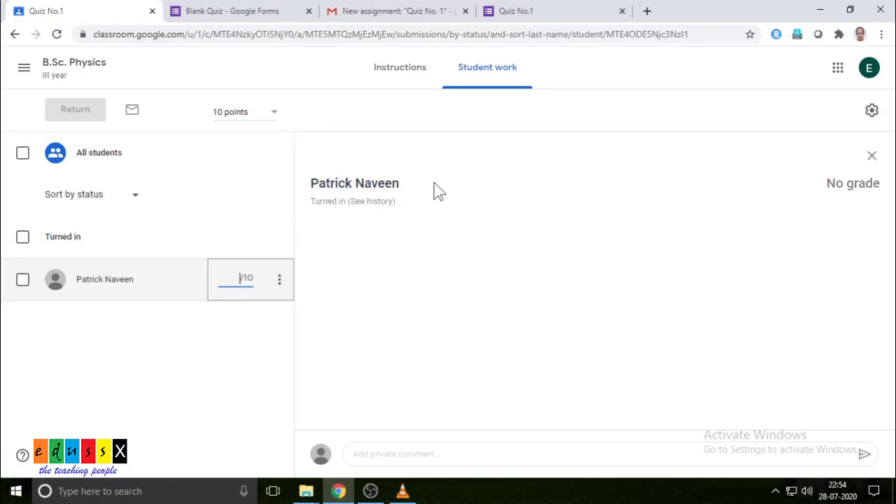
click(226, 15)
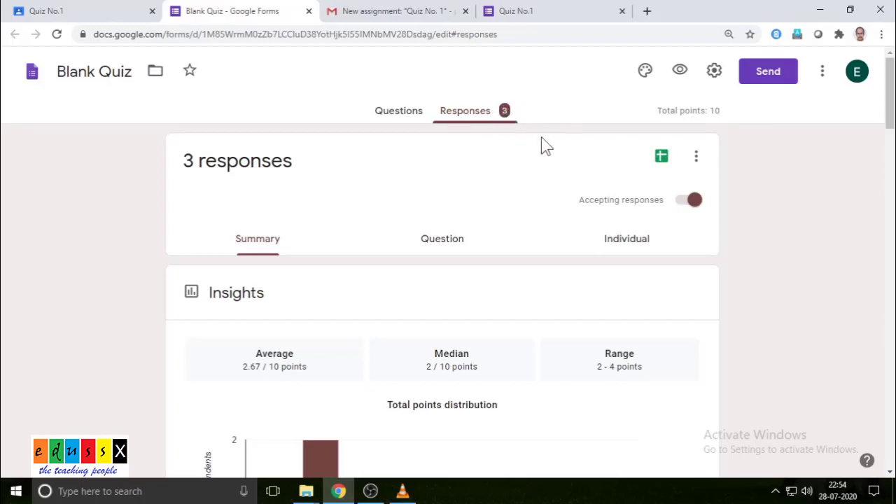
scroll(378, 187, down, 3)
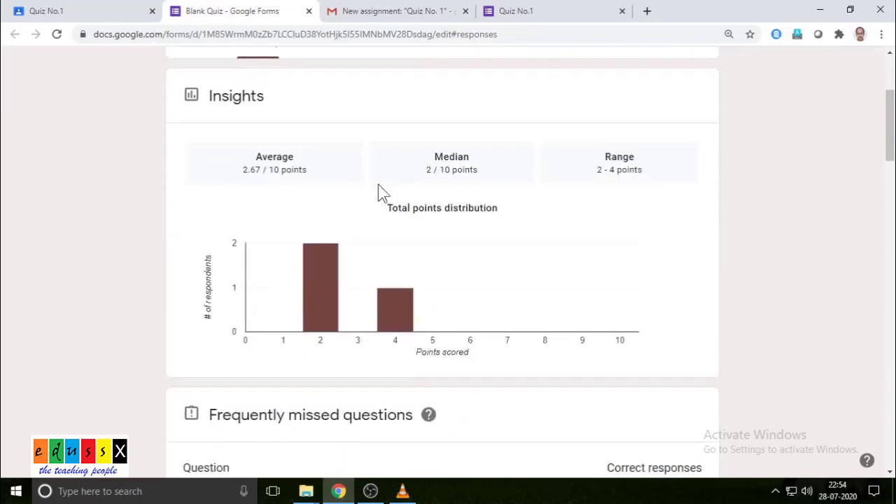
scroll(377, 189, up, 1)
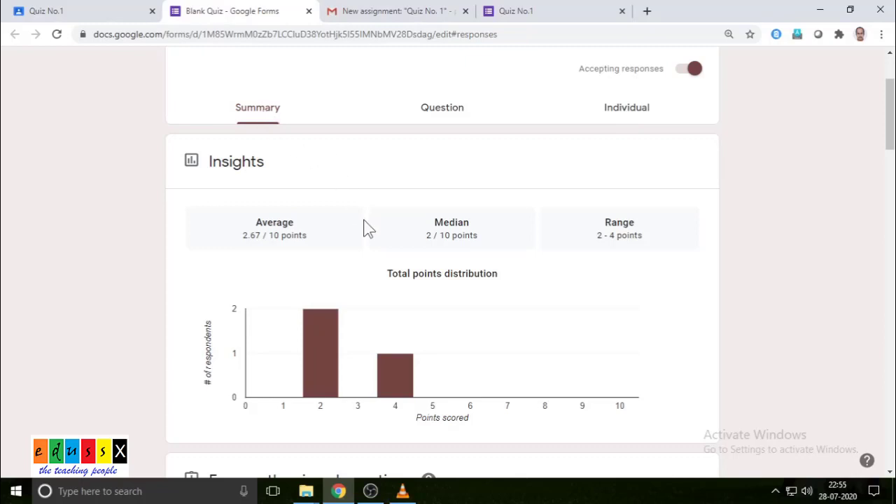
scroll(406, 315, down, 6)
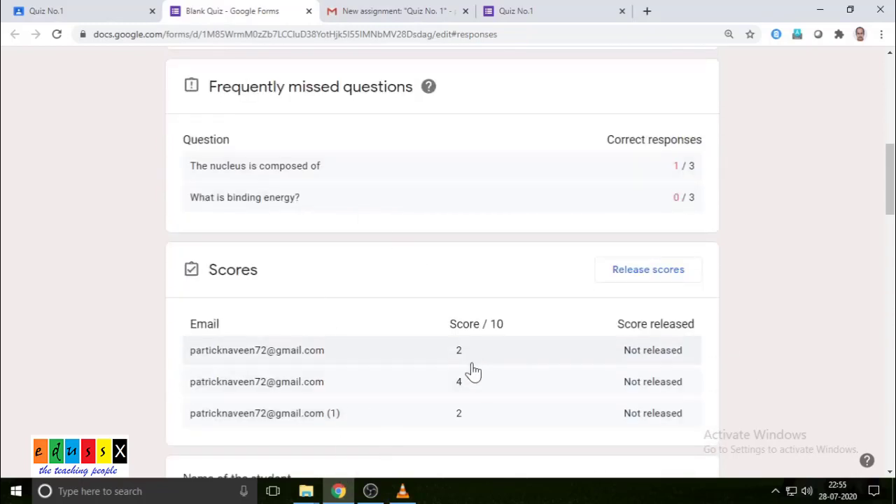
scroll(521, 378, up, 7)
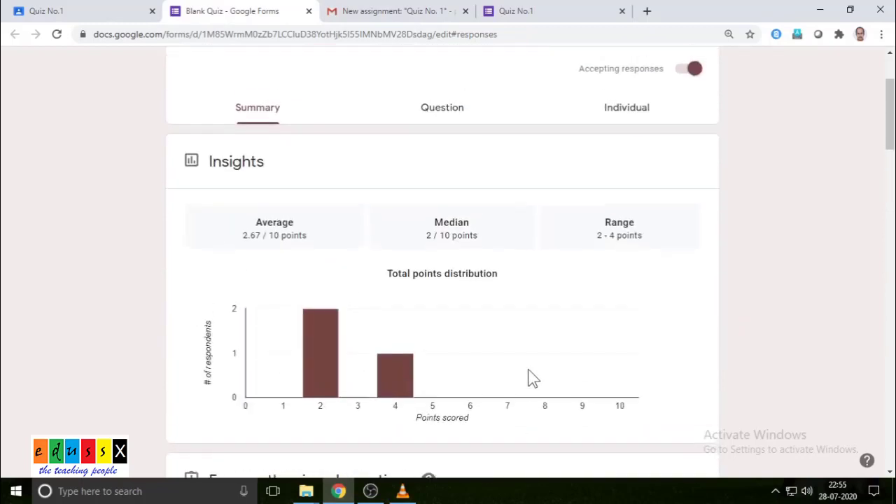
scroll(451, 378, down, 1)
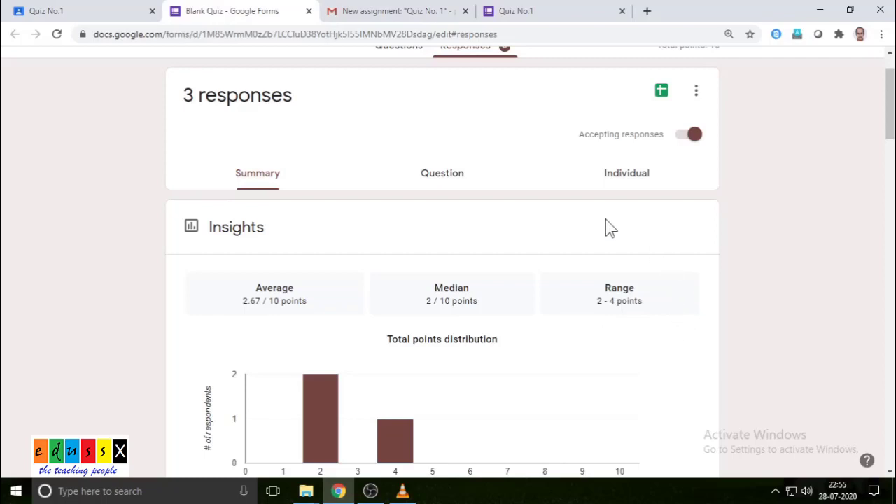
Show responses by question, keeping Name of the student selected
click(436, 175)
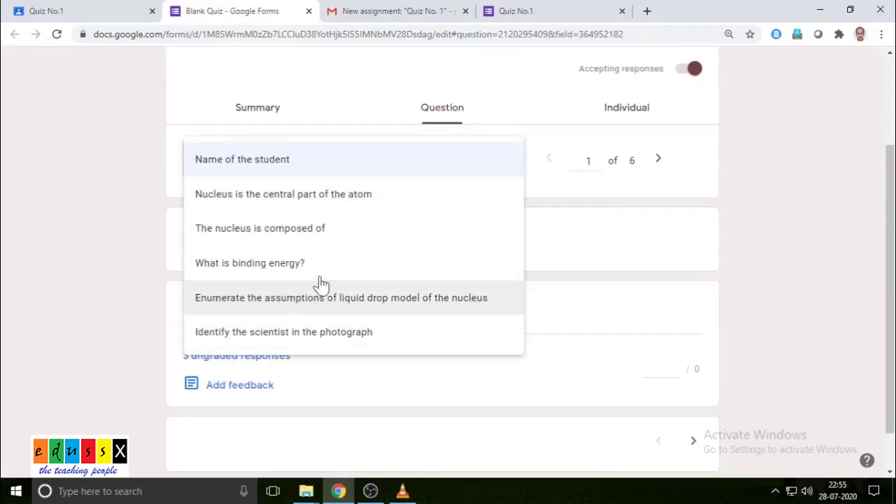
click(557, 171)
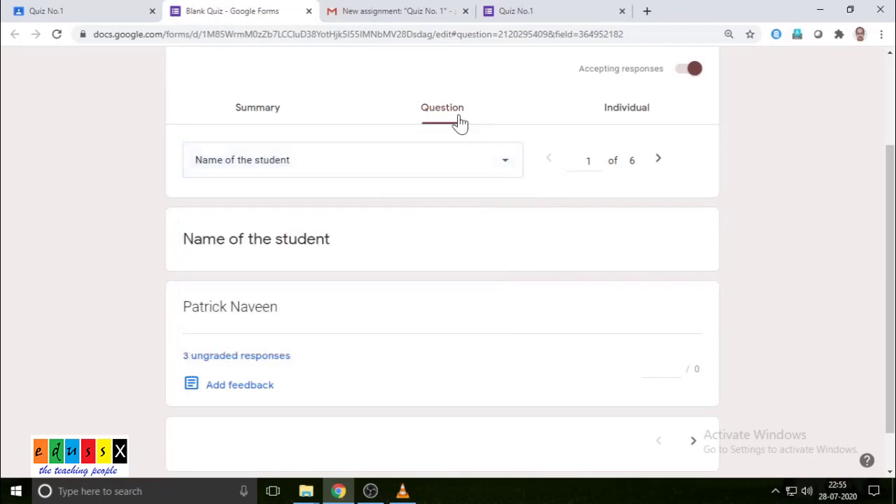
click(628, 112)
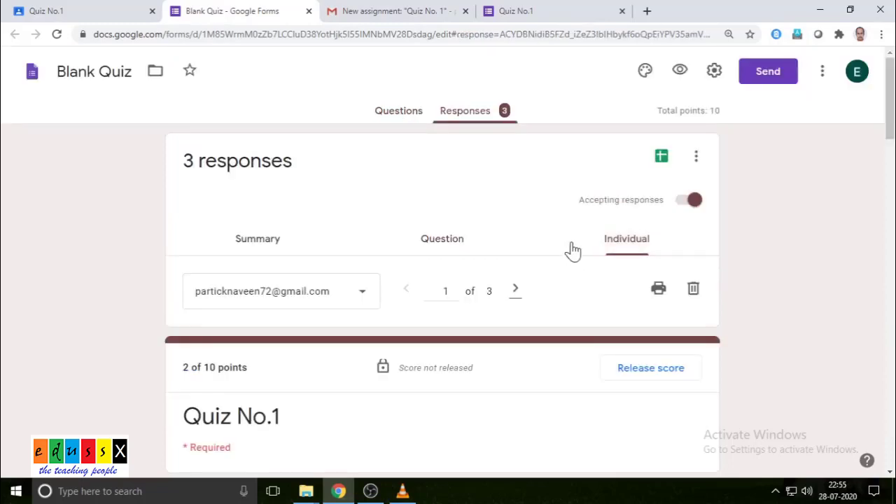
scroll(563, 280, down, 2)
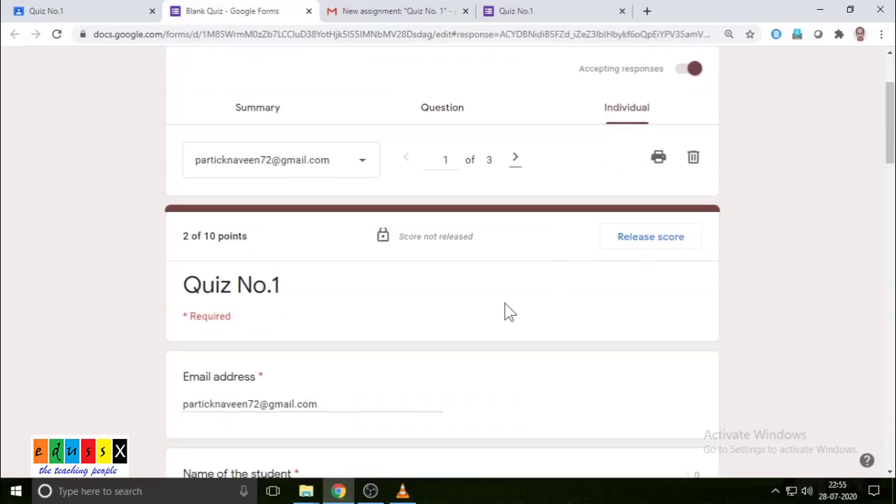
scroll(504, 303, down, 2)
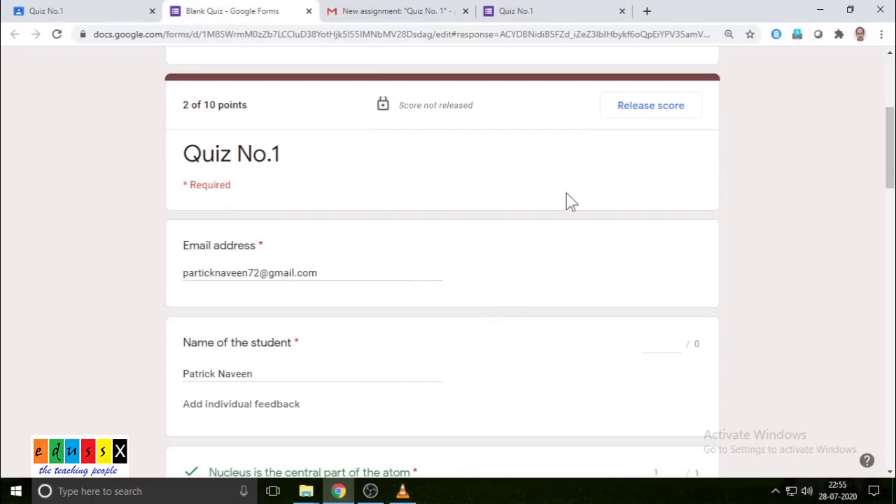
scroll(398, 70, down, 1)
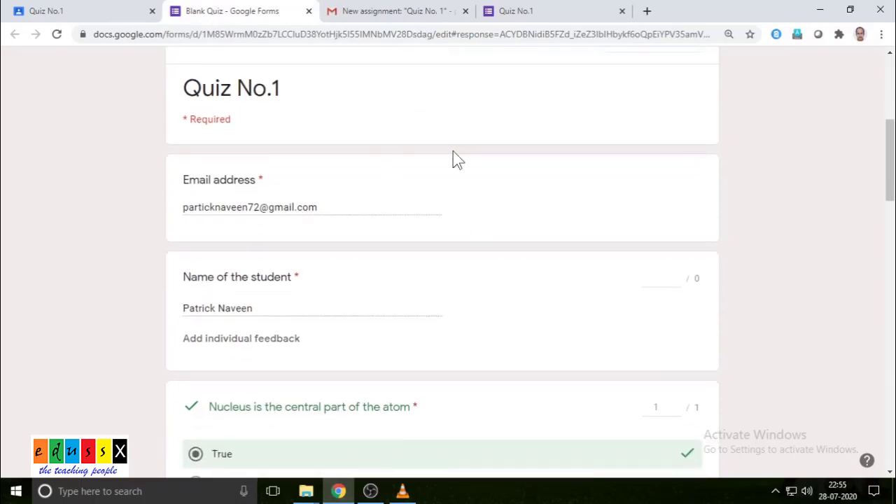
scroll(469, 275, down, 1)
scroll(468, 274, up, 2)
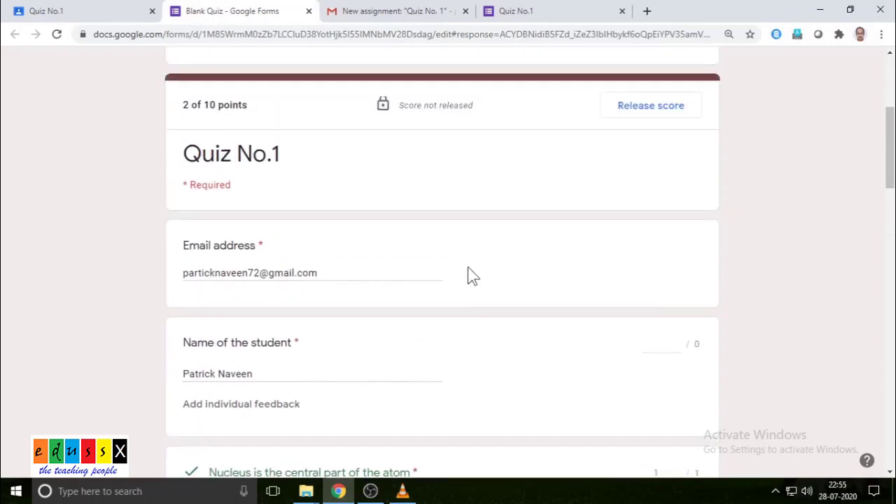
scroll(396, 222, down, 2)
scroll(273, 230, up, 1)
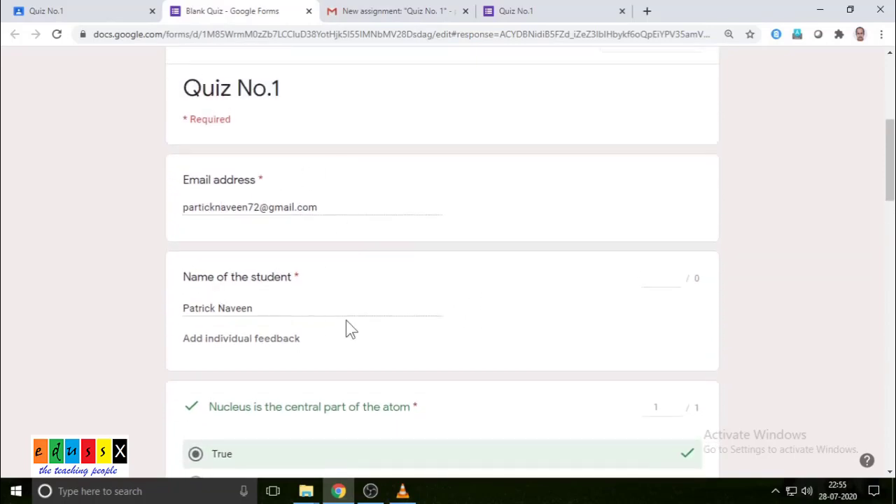
scroll(345, 320, down, 3)
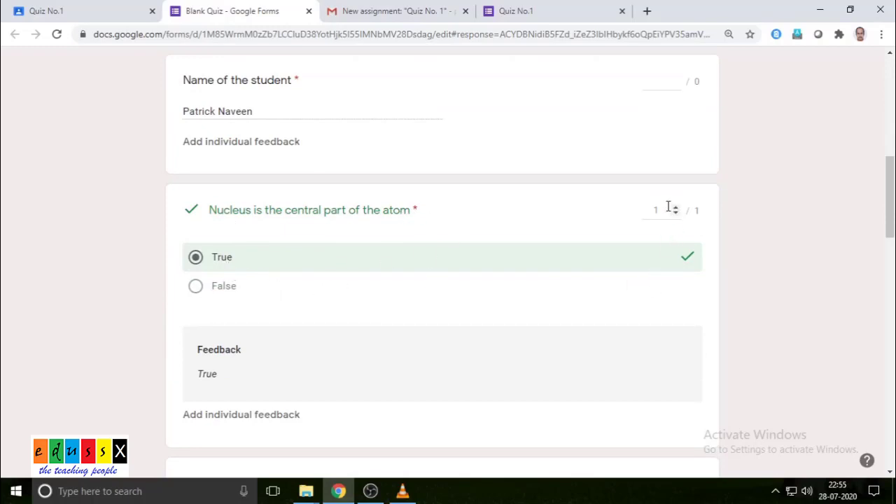
scroll(460, 302, down, 3)
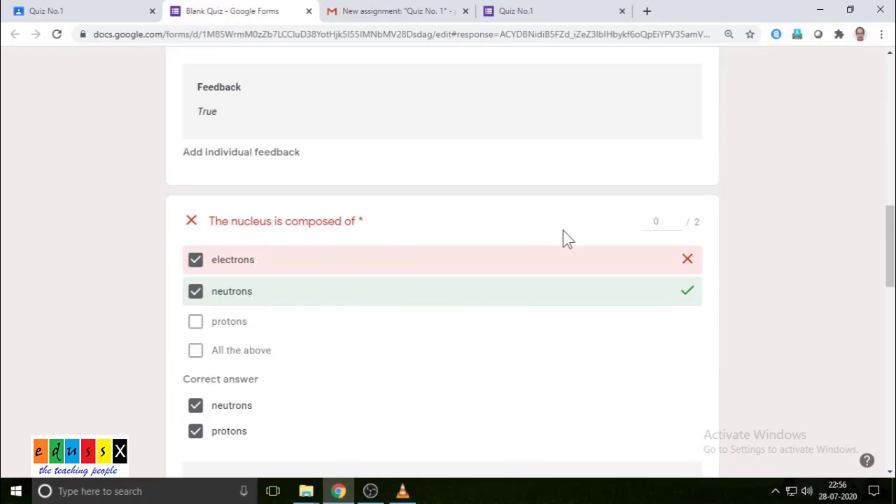
Award 1 point each to the nucleus composition and binding energy answers, saving each change
double_click(659, 221)
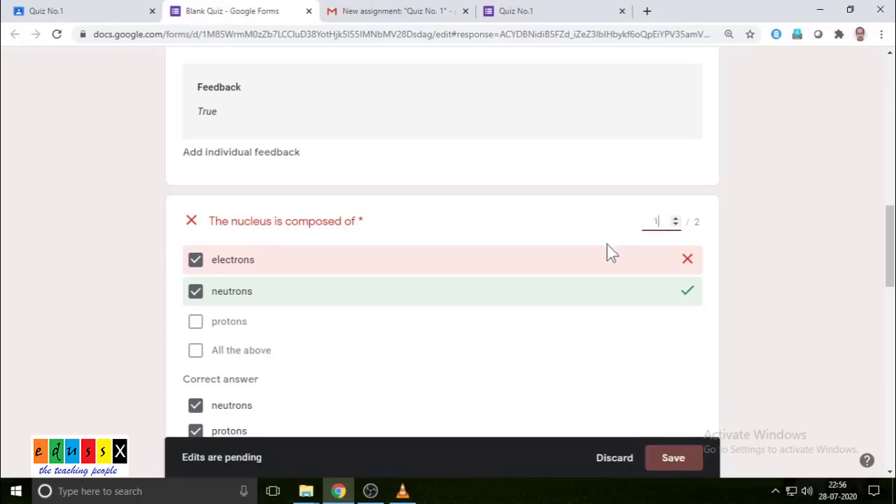
click(675, 461)
scroll(560, 301, down, 4)
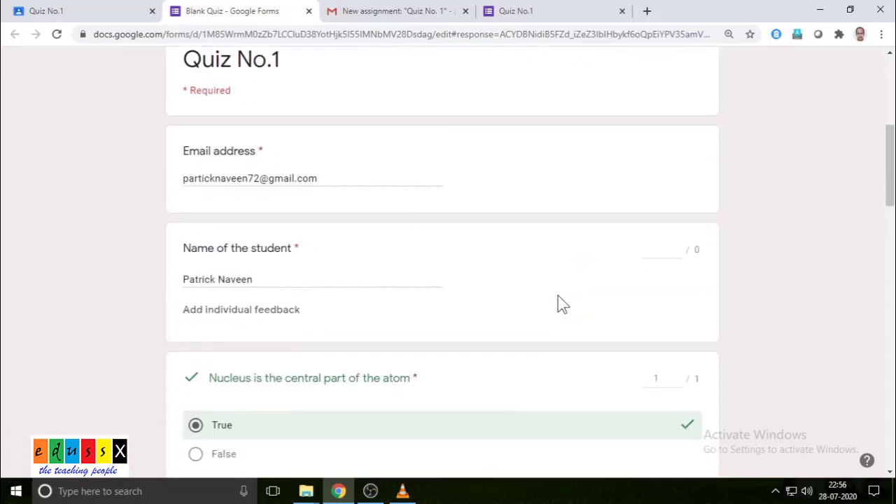
scroll(557, 295, down, 6)
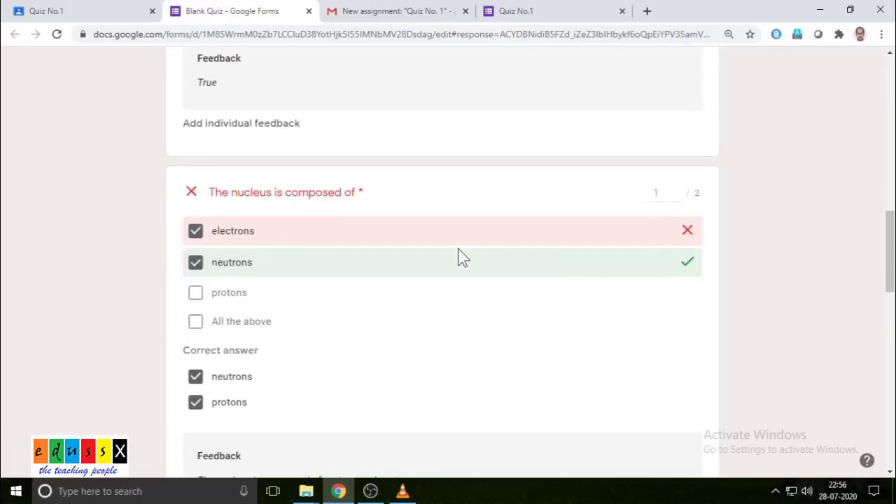
scroll(459, 256, down, 2)
scroll(301, 118, up, 2)
scroll(462, 207, down, 4)
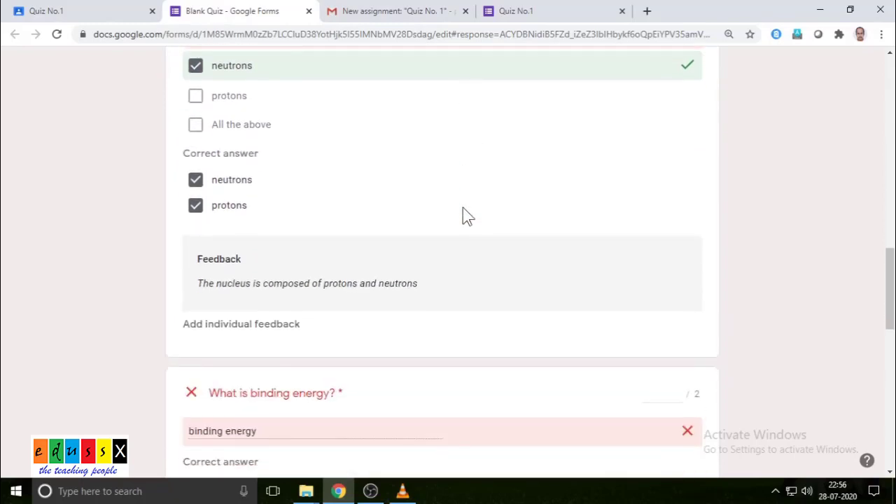
scroll(463, 207, down, 2)
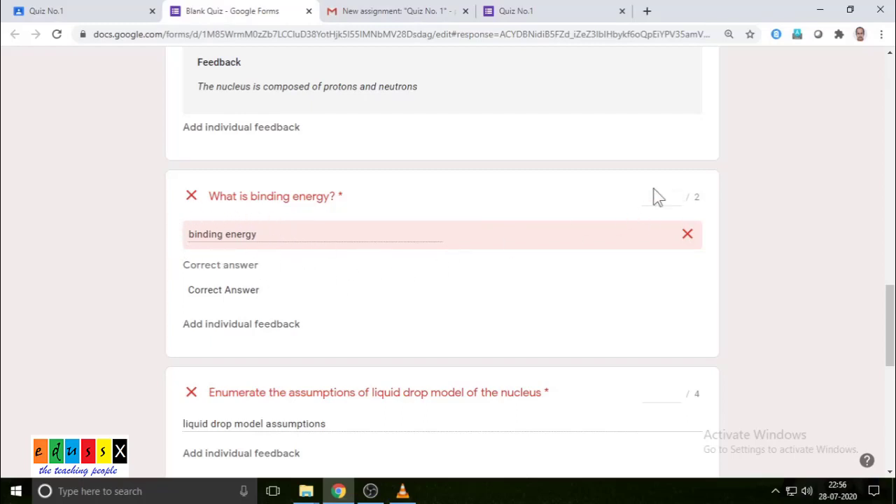
click(675, 194)
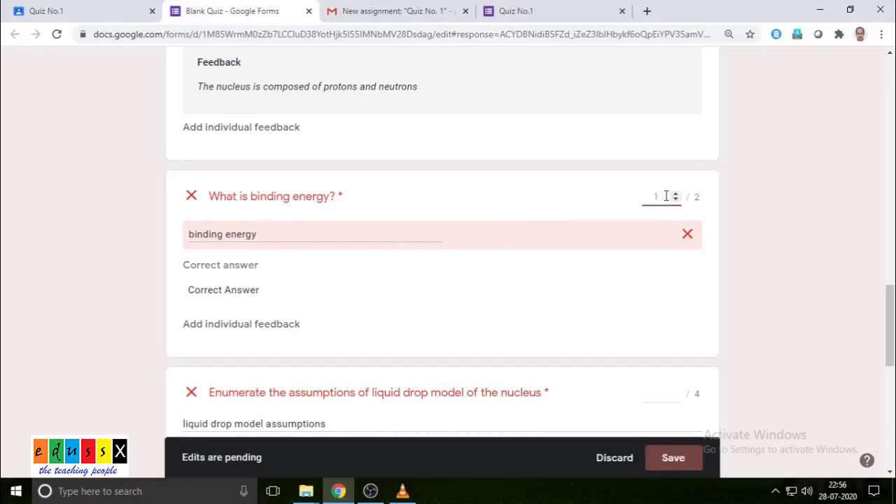
click(688, 467)
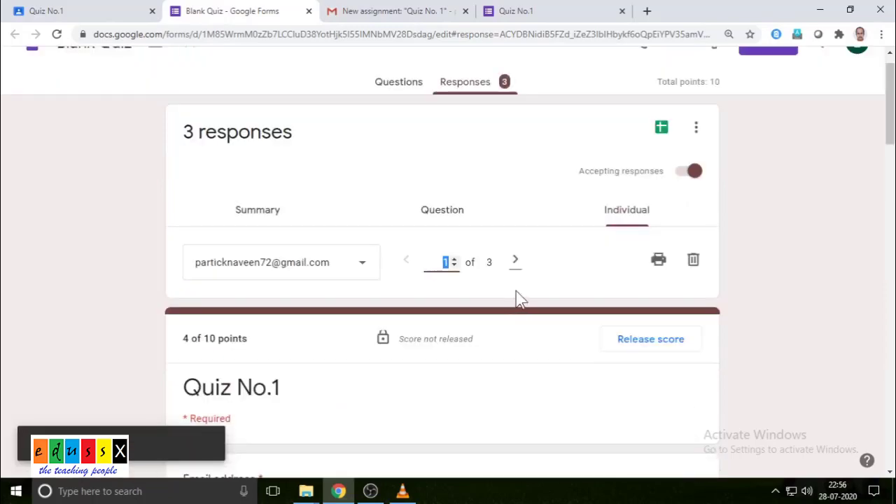
Replace the liquid drop answer's 0 points with 3 and save the change
scroll(518, 298, down, 20)
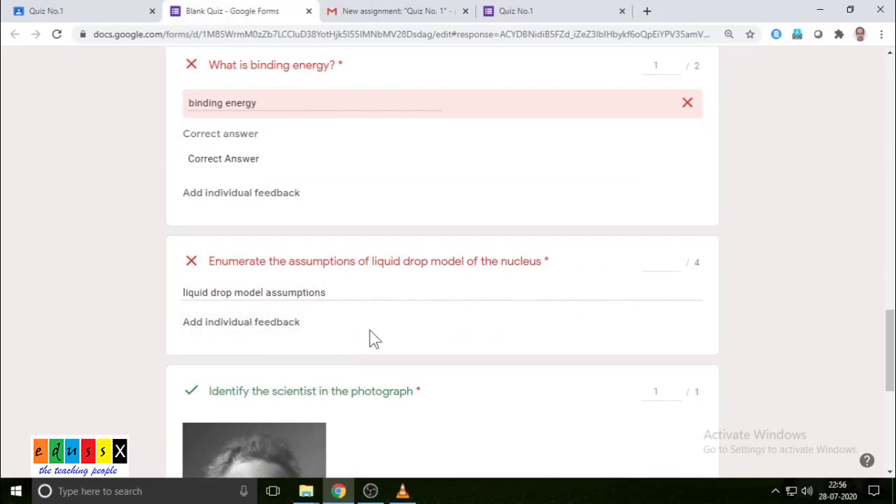
click(675, 265)
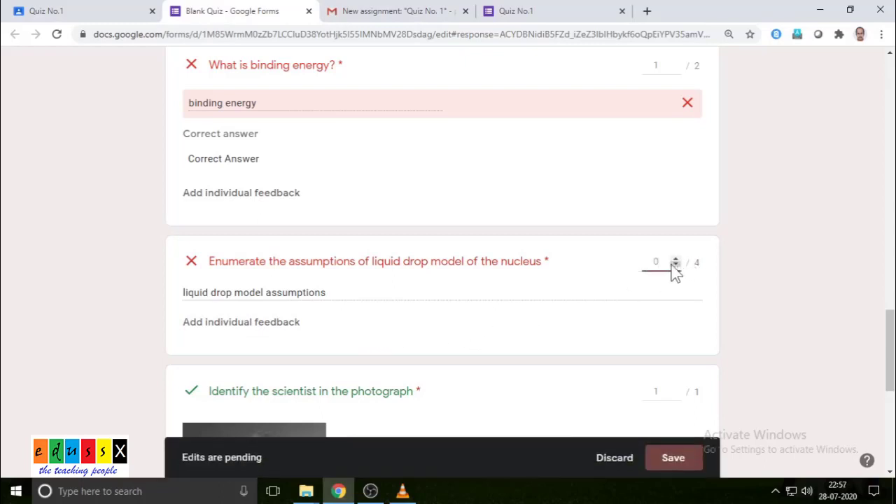
drag(658, 261, 637, 268)
text(3)
click(672, 458)
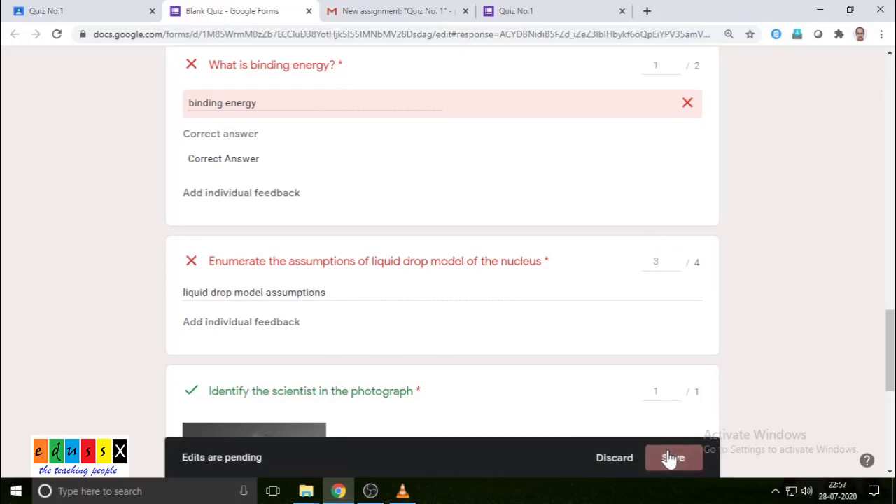
scroll(534, 298, down, 4)
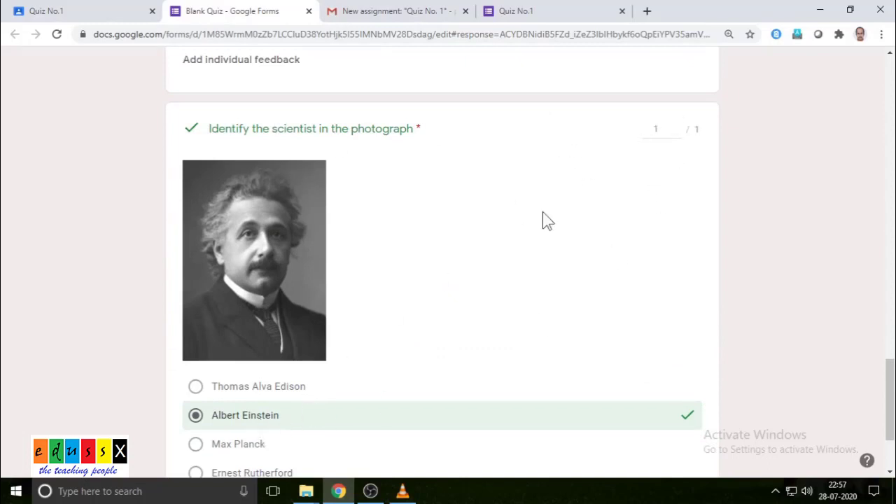
scroll(539, 223, down, 2)
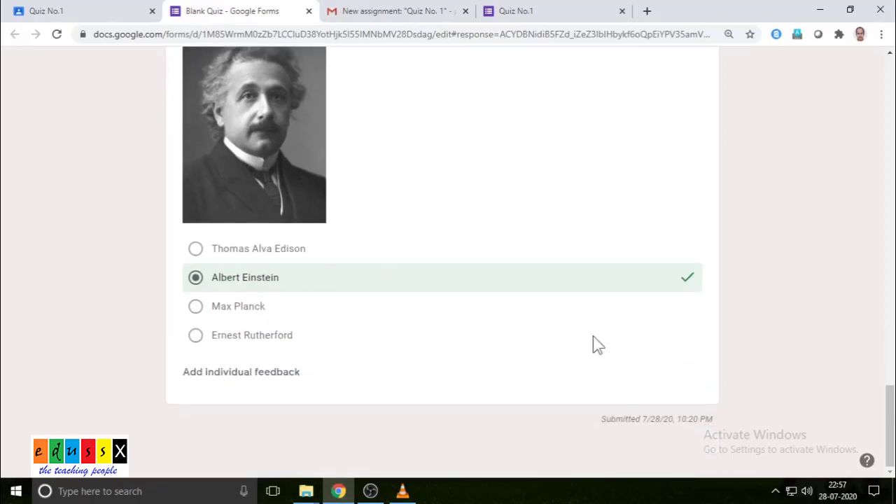
scroll(588, 308, up, 15)
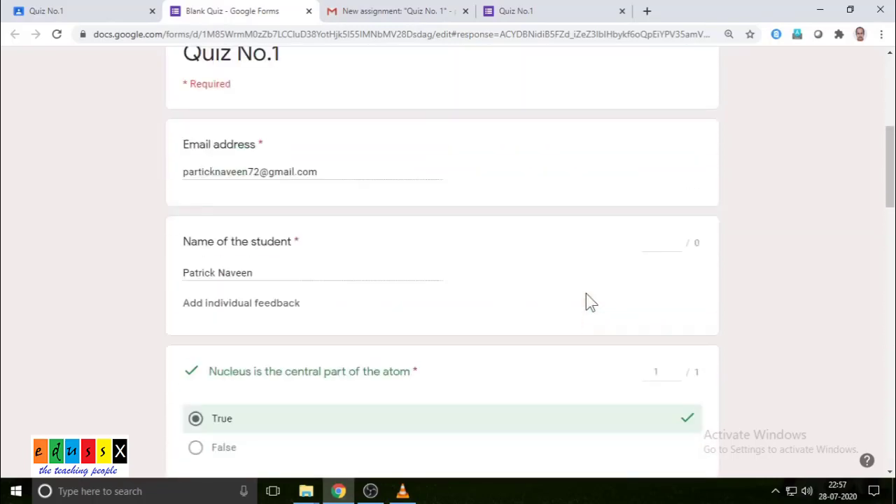
scroll(587, 294, up, 3)
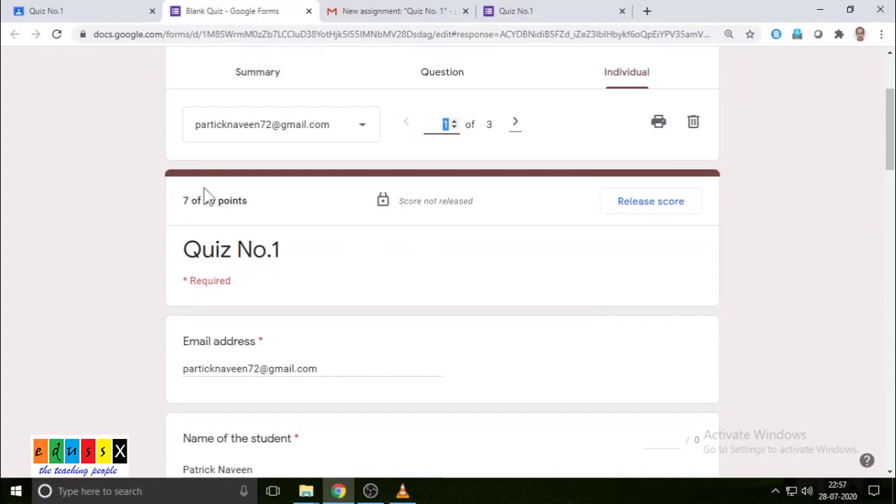
Release the response's 7 of 10 score to the respondent with an e-mail notification
click(633, 210)
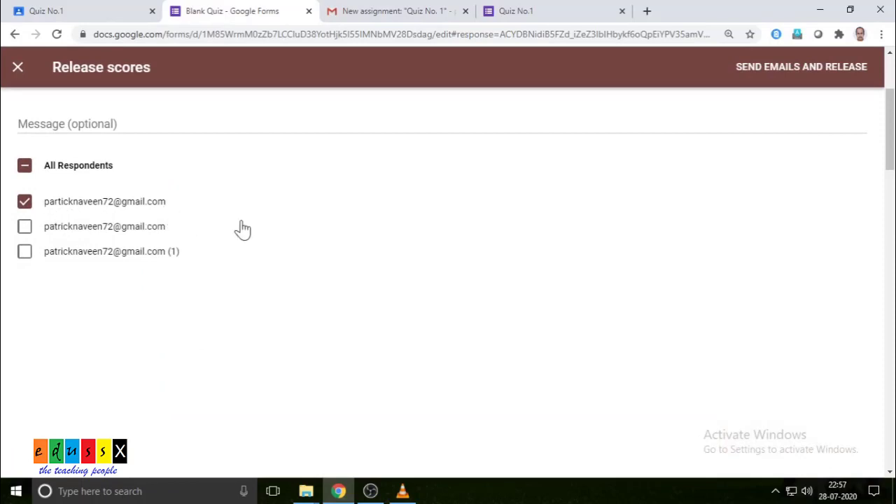
click(782, 77)
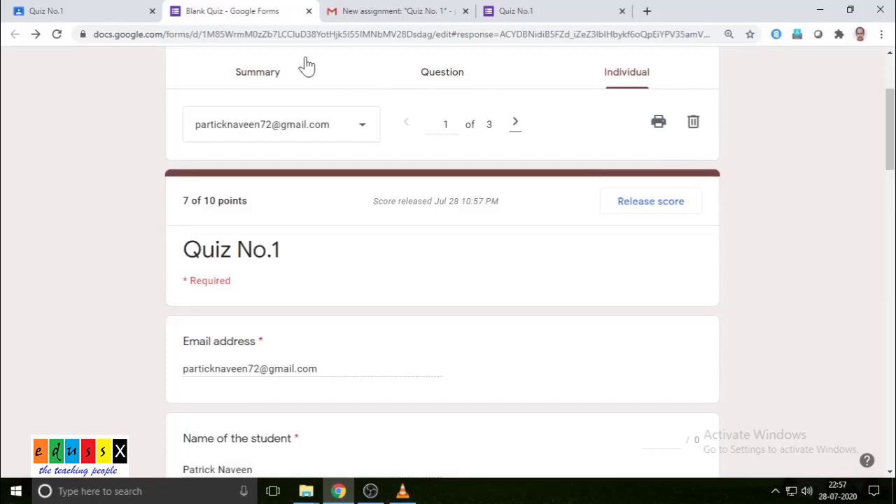
Give the student's Quiz No.1 work a grade of 7 in Classroom and return it
click(111, 12)
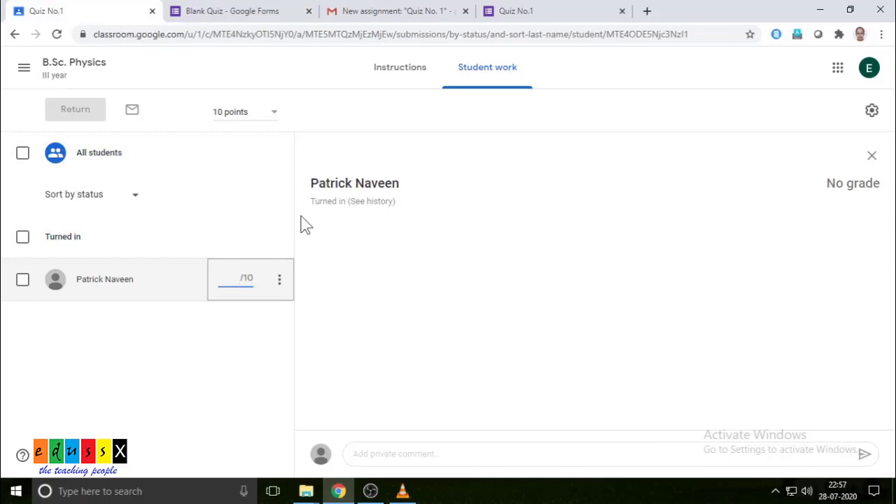
text(7)
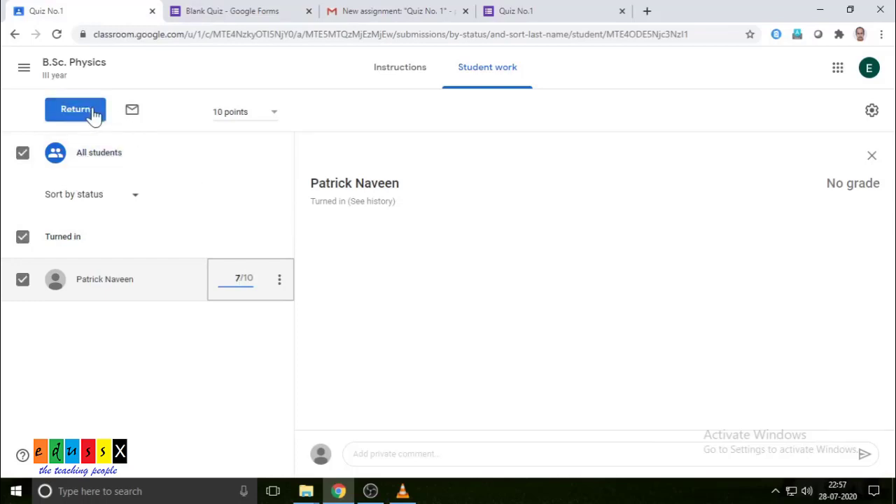
click(72, 112)
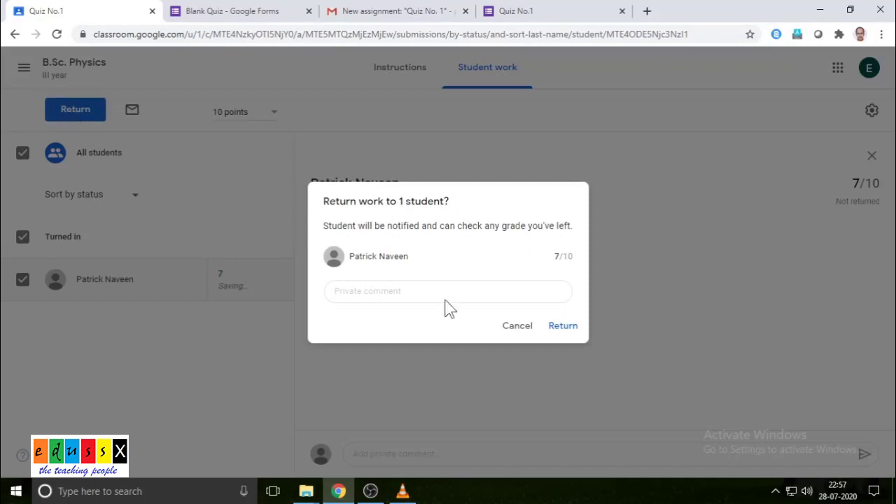
click(568, 327)
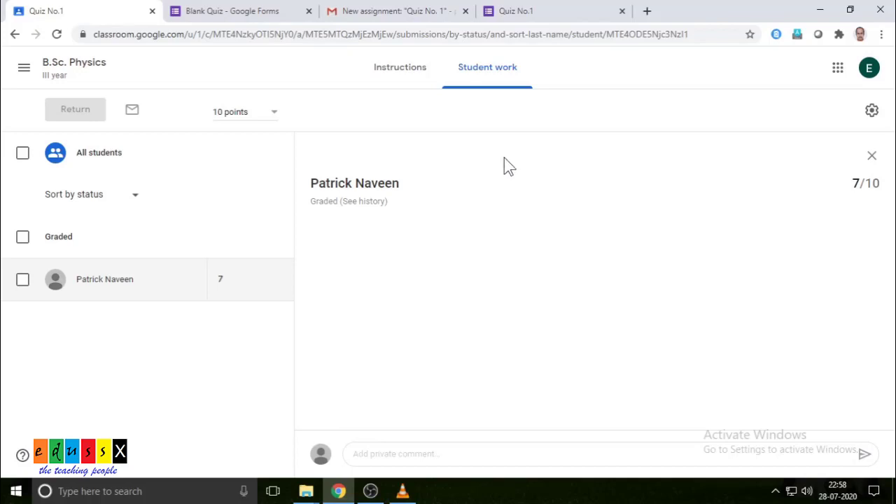
Open the Grades page of the B.Sc. Physics class
click(99, 73)
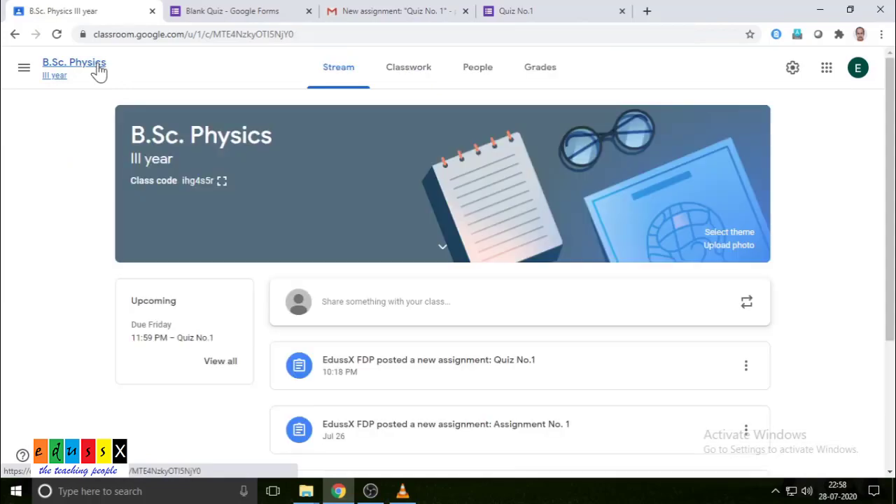
click(543, 75)
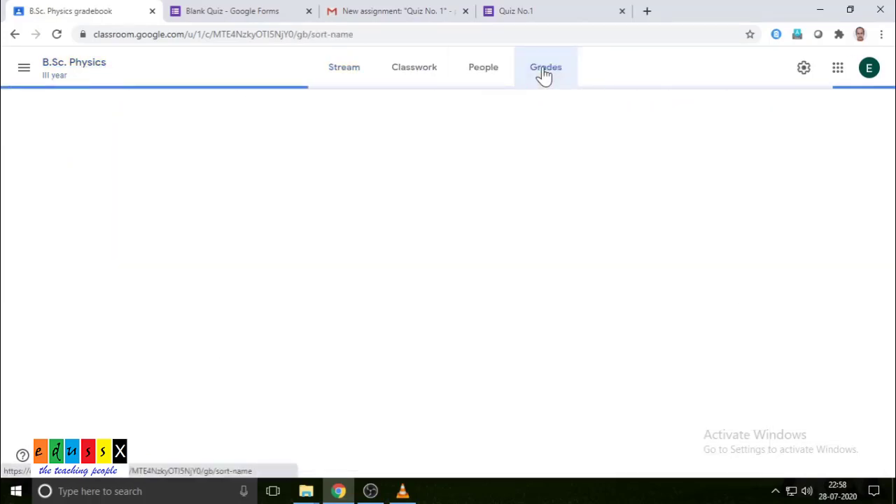
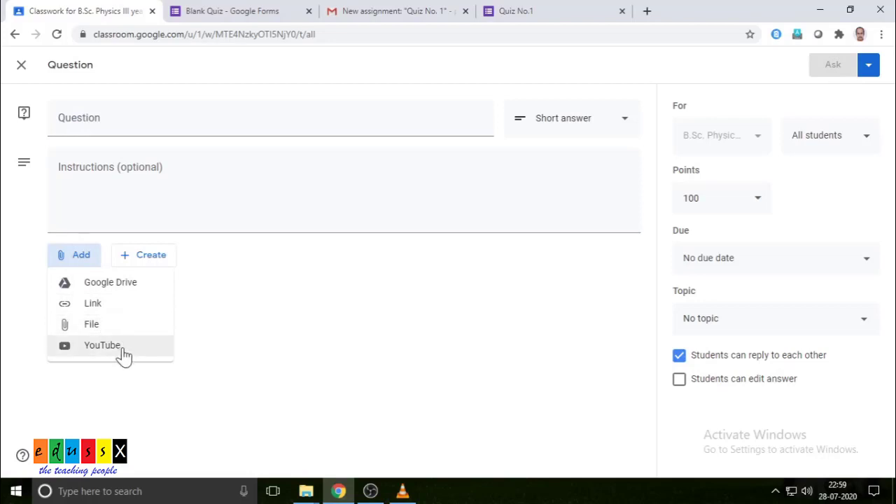
Close the attachment menu and keep the question type set to Short answer
click(466, 350)
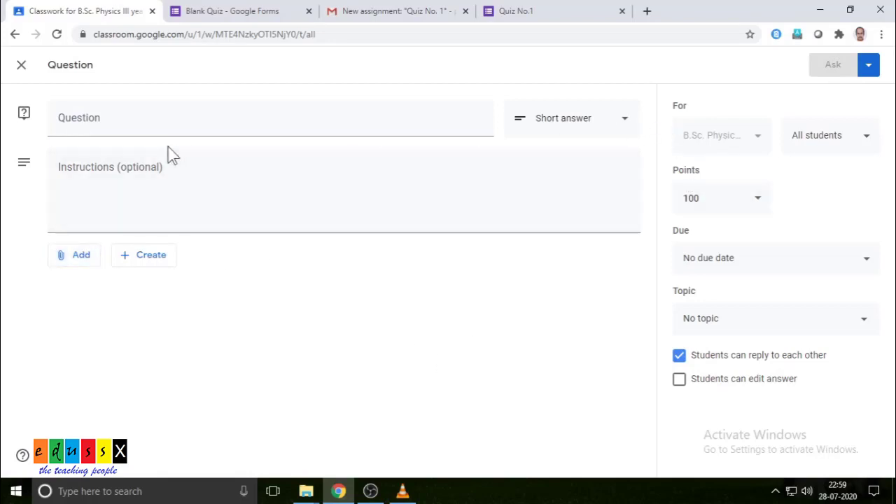
click(623, 122)
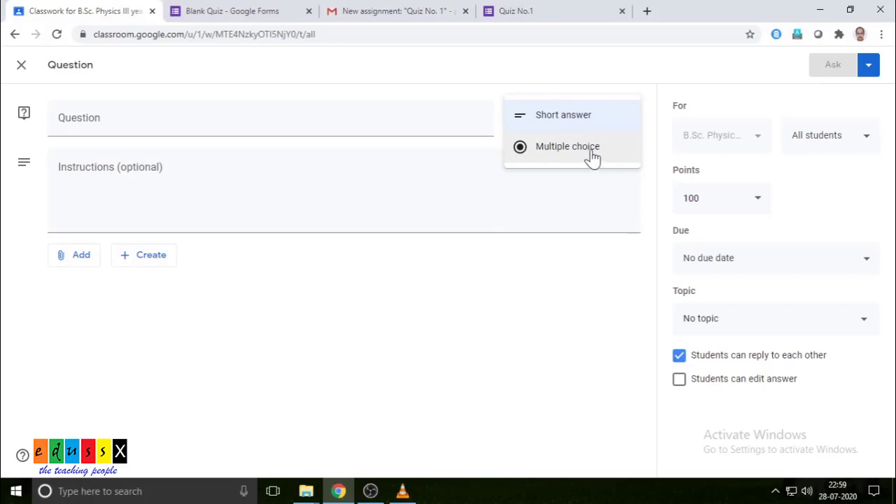
click(503, 297)
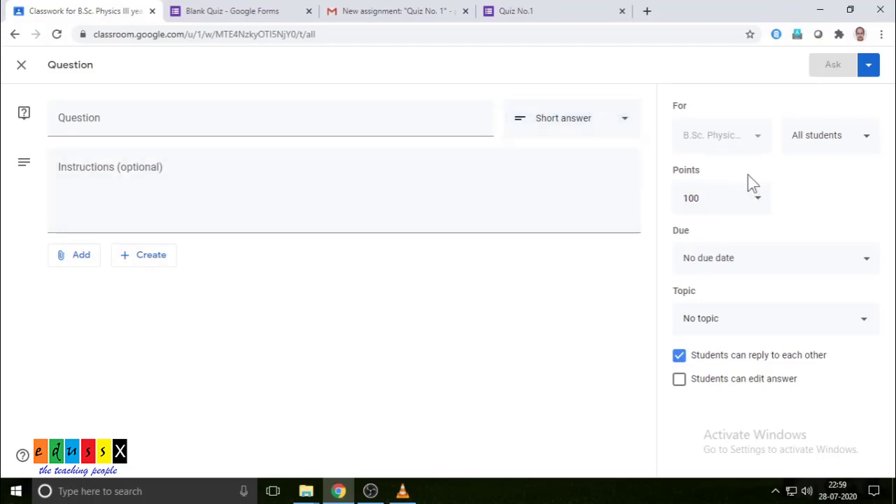
Change the points from 100 to 10 and enter the question 'Nuclear fusion and fission process. Inputs?'
click(705, 198)
key(BackSpace)
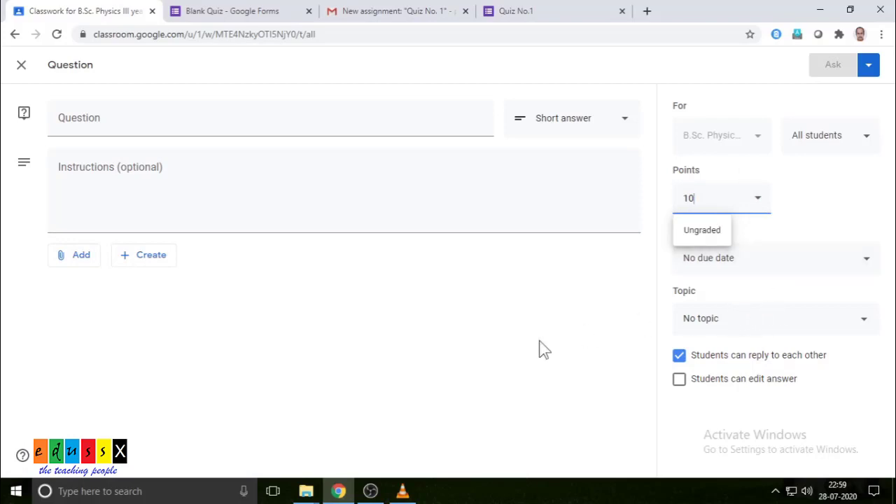
click(144, 122)
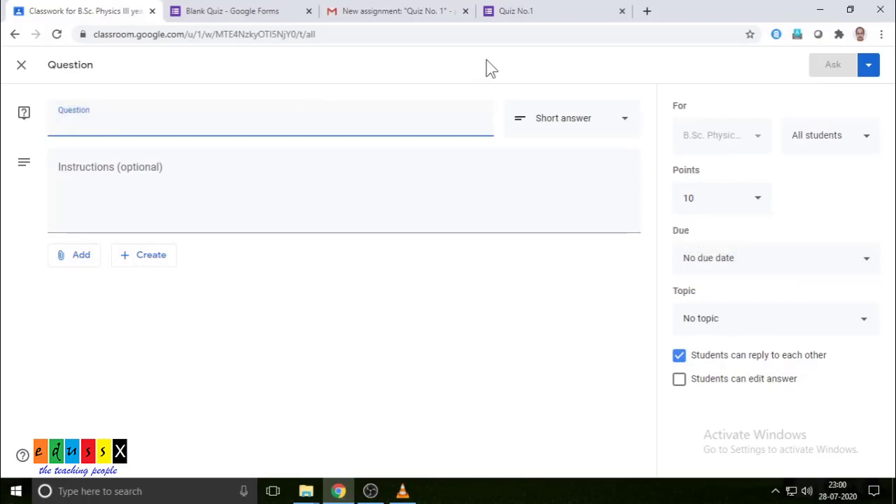
text(Nu)
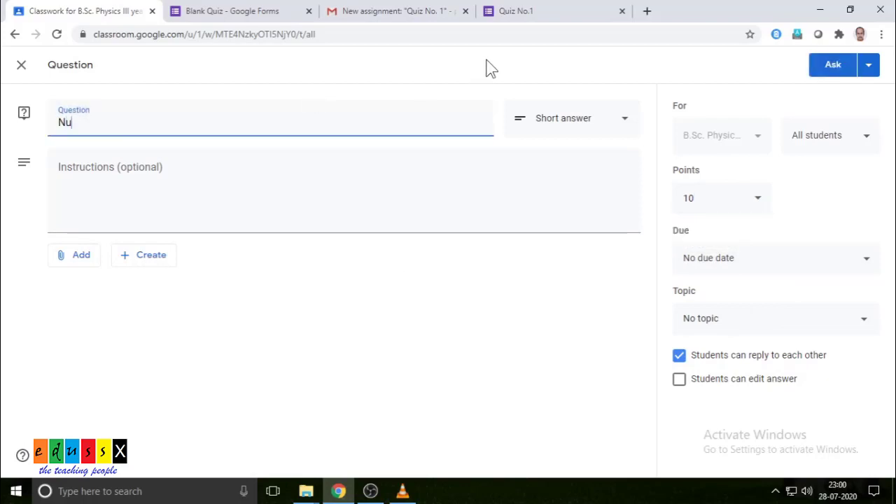
text(clear fusion and )
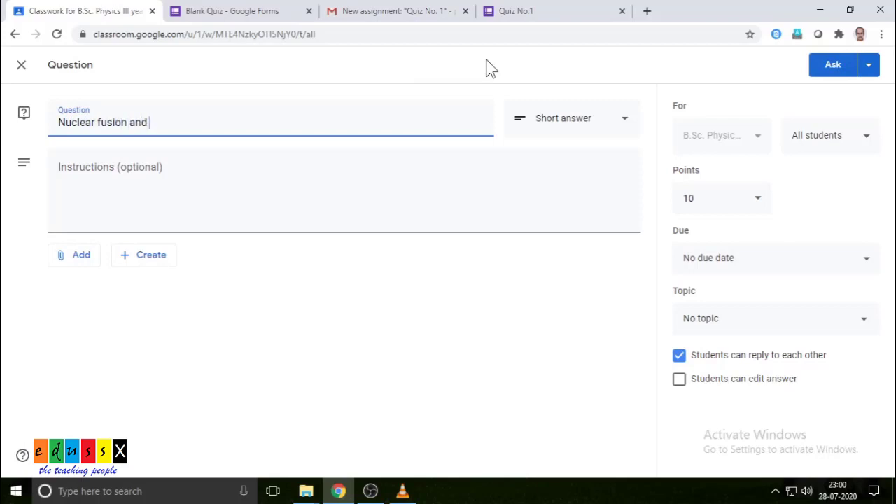
text(fission process. )
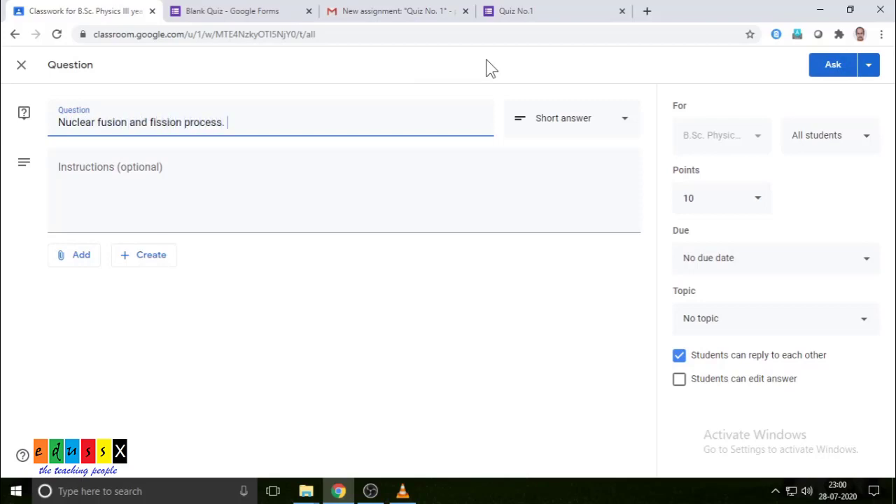
text(Inputs?)
Publish the short-answer question to the B.Sc. Physics class with Ask
click(870, 70)
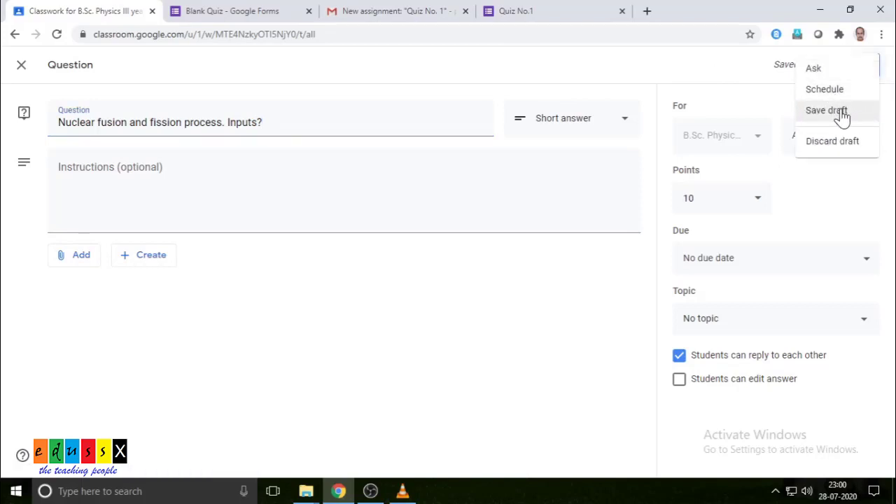
click(815, 68)
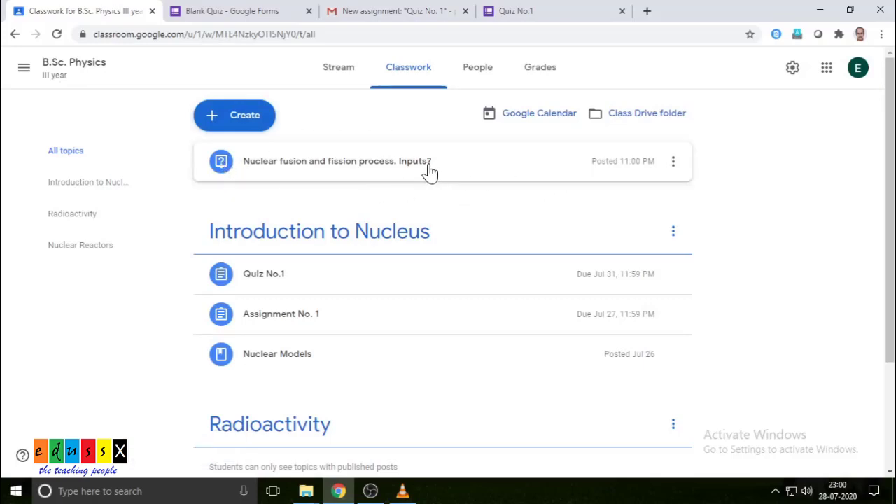
click(338, 67)
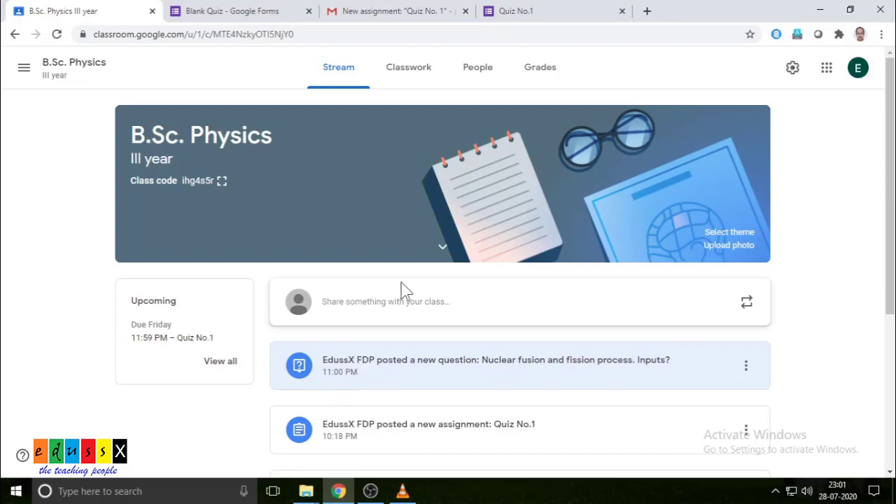
click(417, 77)
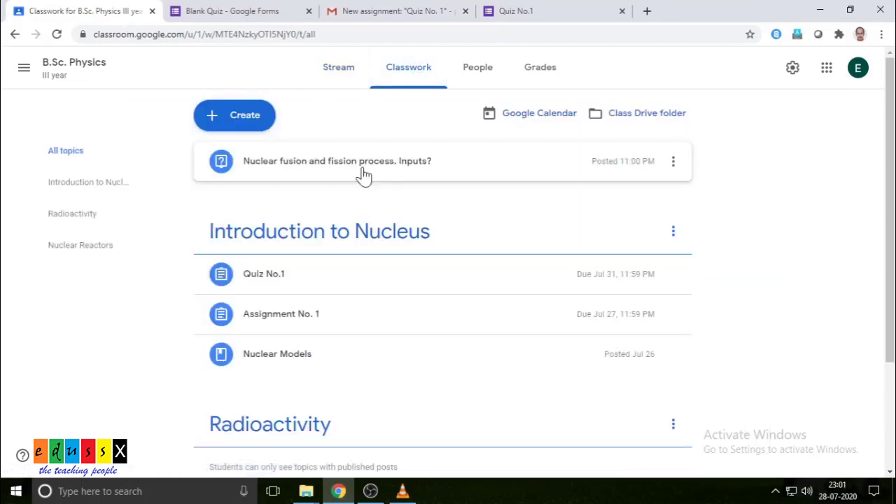